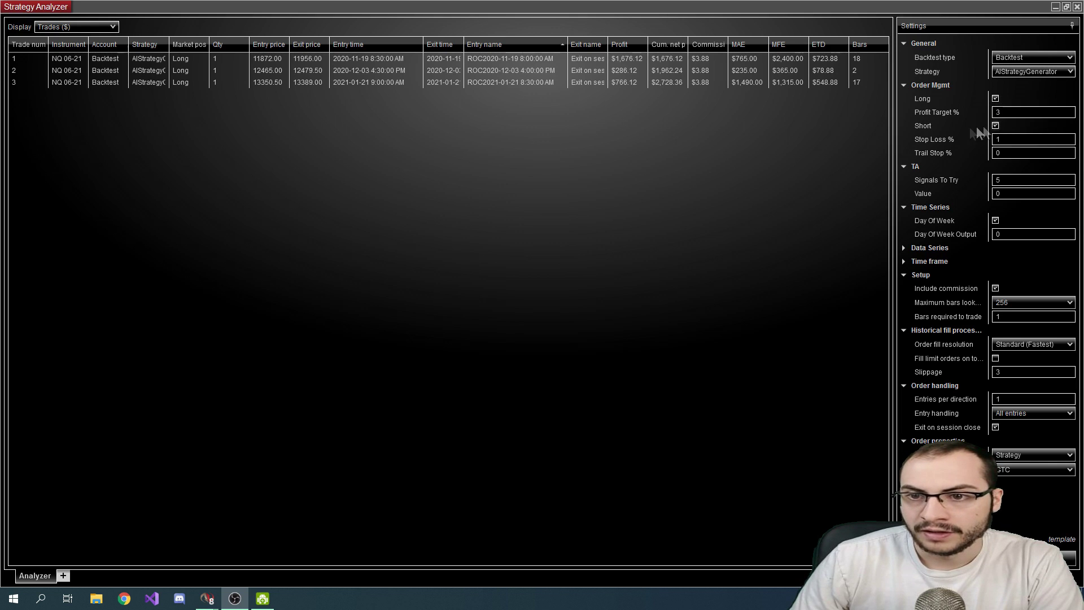
- Select the Profit Target % setting in the backtest settings panel
{"action": "left_click", "coordinate": [1028, 111]}
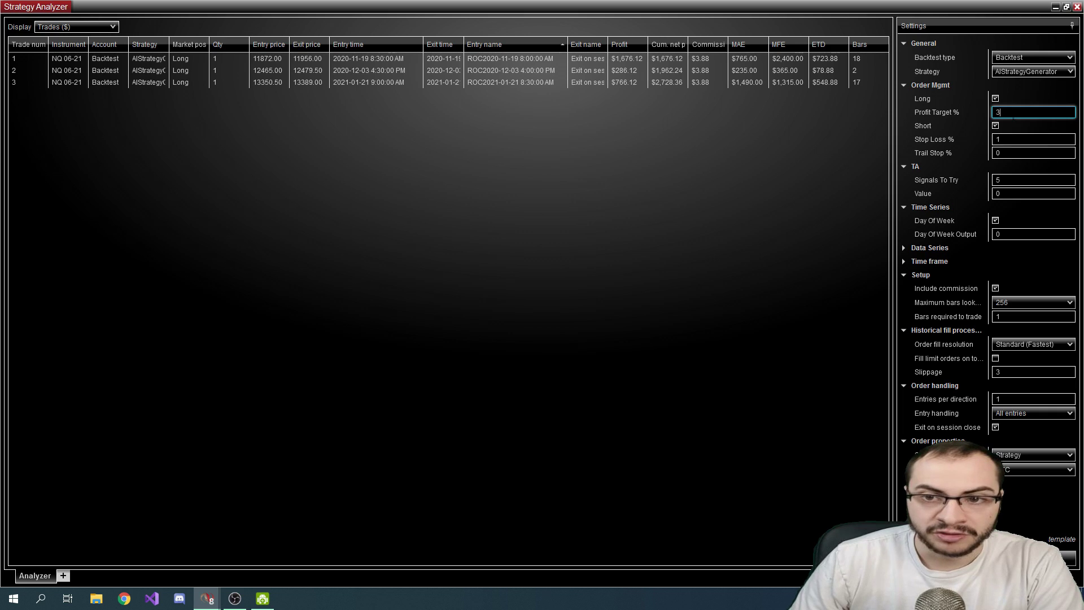
- Change the TA Value from 0 to 30 and uncheck the Day Of Week filter
{"action": "left_click", "coordinate": [1011, 139]}
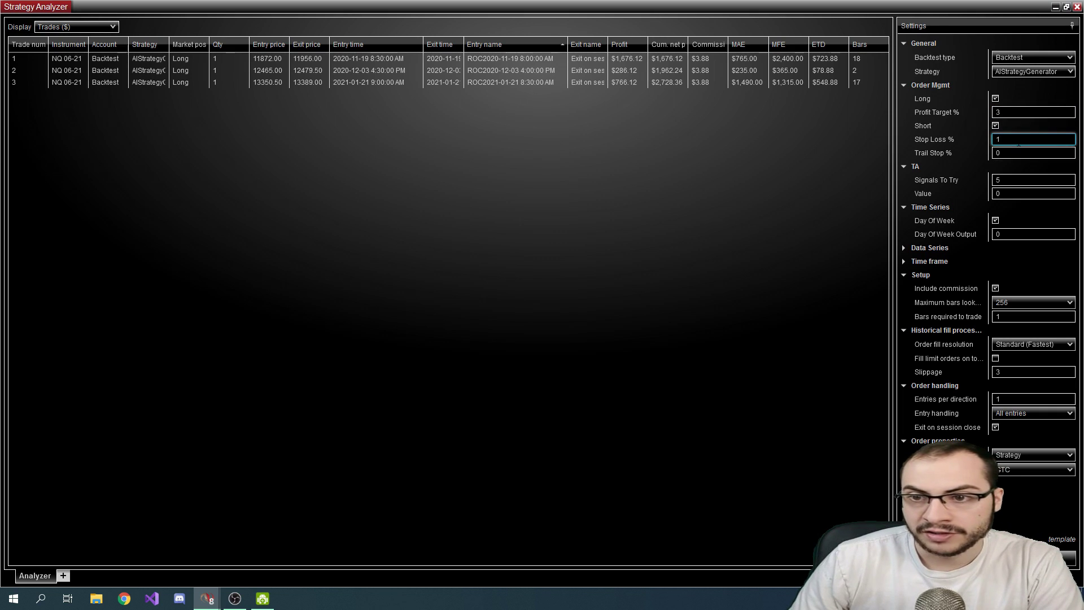
{"action": "left_click", "coordinate": [996, 156]}
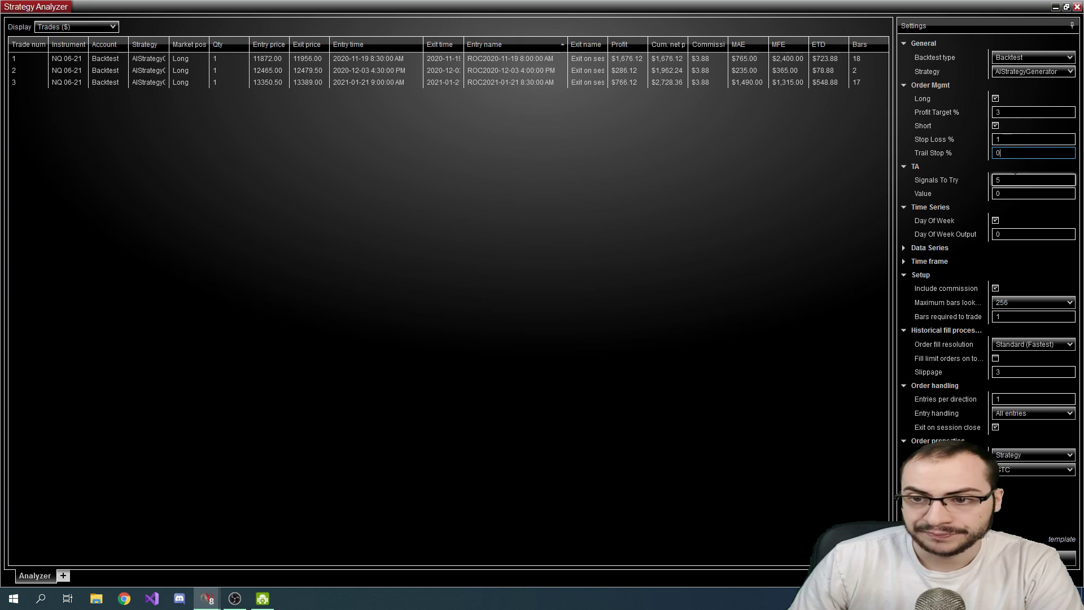
{"action": "left_click", "coordinate": [1016, 179]}
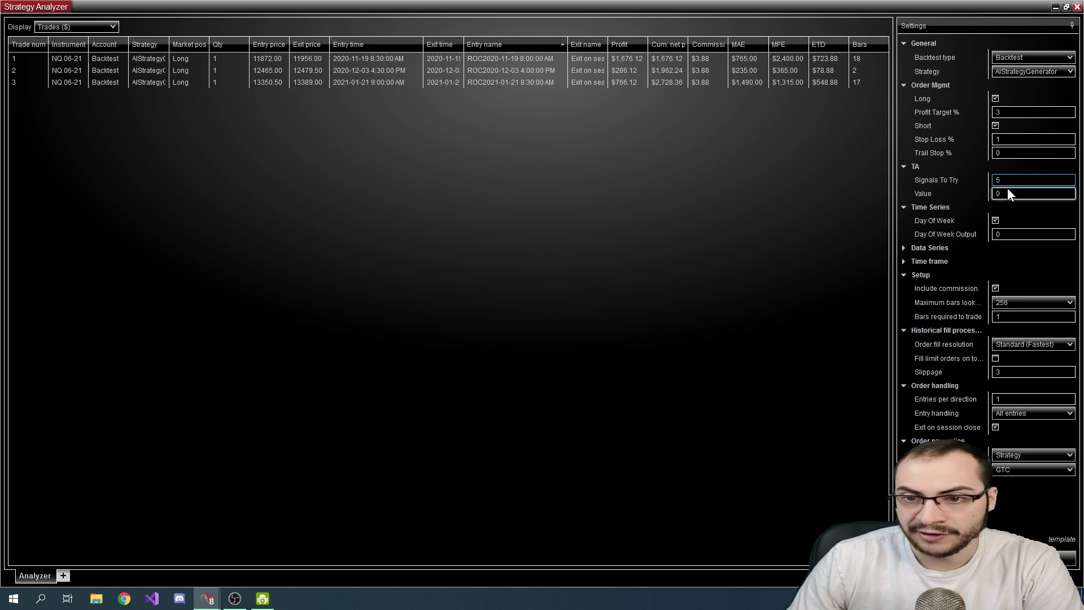
{"action": "left_click", "coordinate": [1054, 192]}
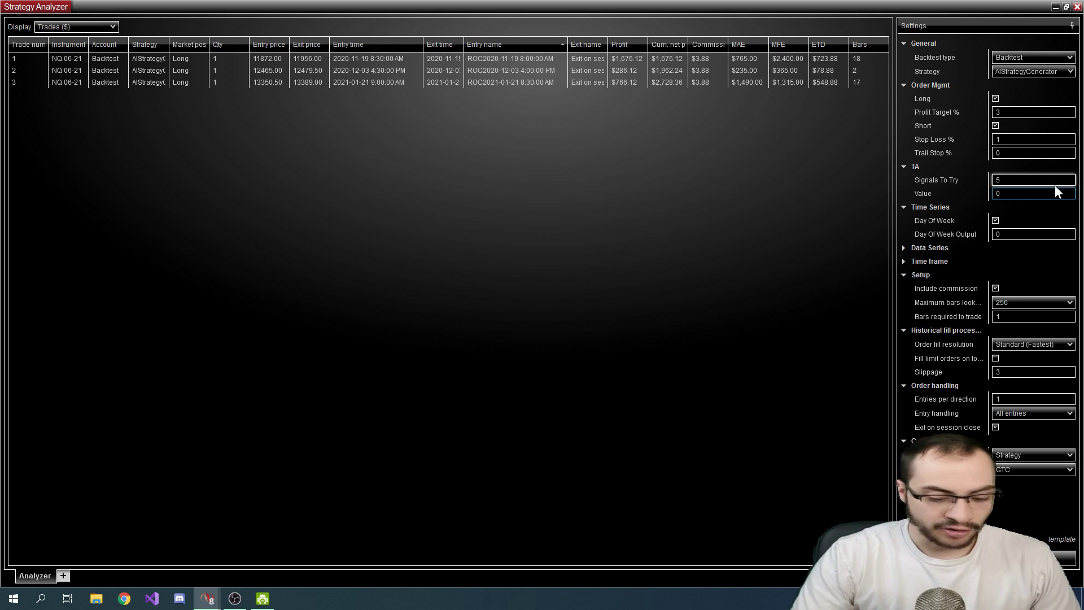
{"action": "key", "text": "BackSpace"}
{"action": "type", "text": "30"}
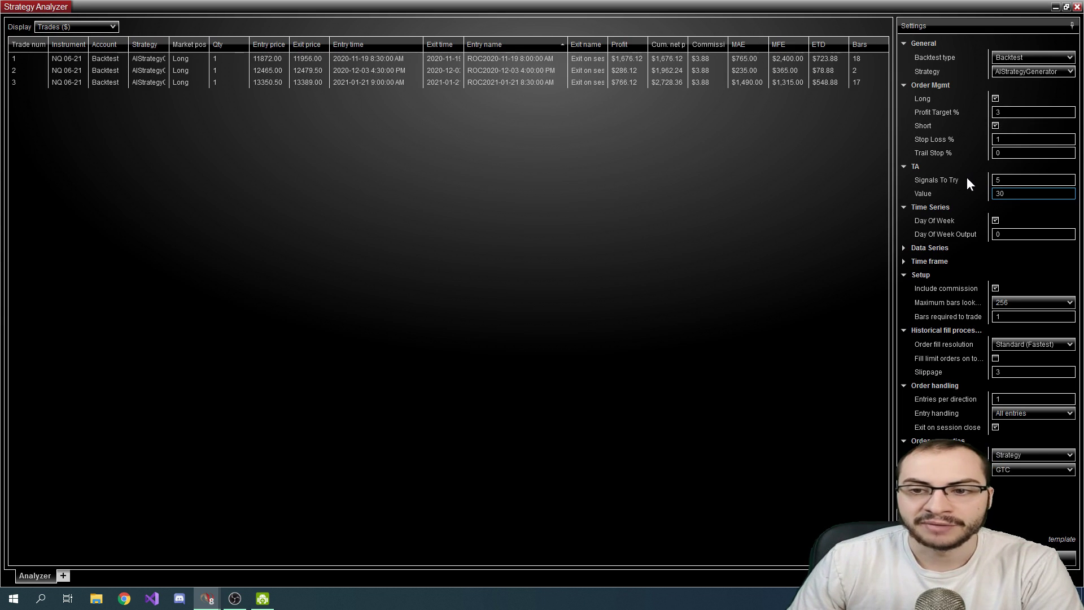
{"action": "left_click", "coordinate": [997, 220]}
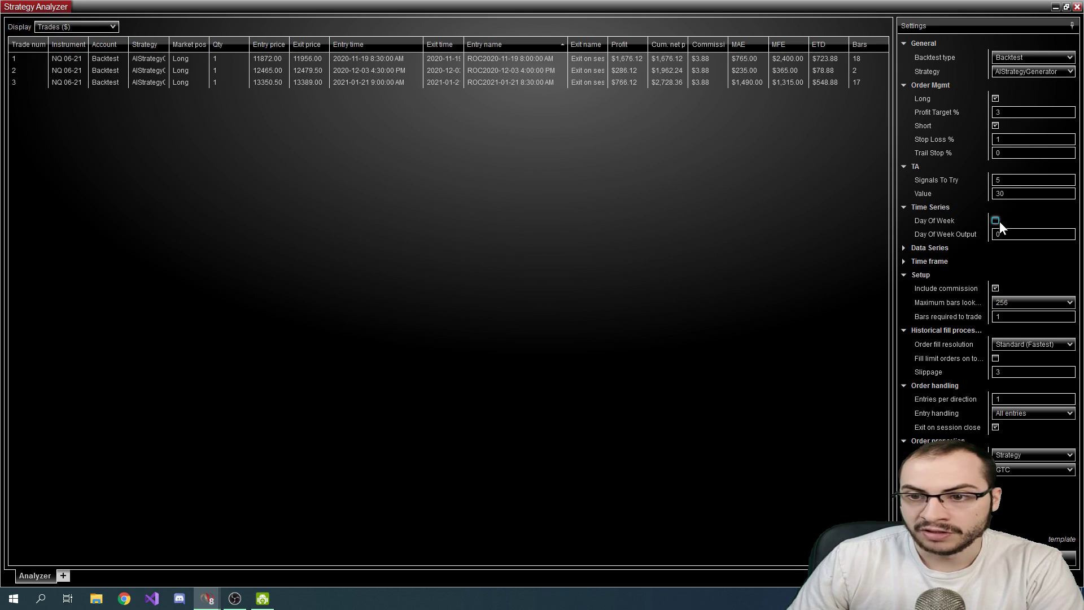
- Run the backtest with TA Value 30 and Day Of Week off
{"action": "left_click", "coordinate": [1062, 558]}
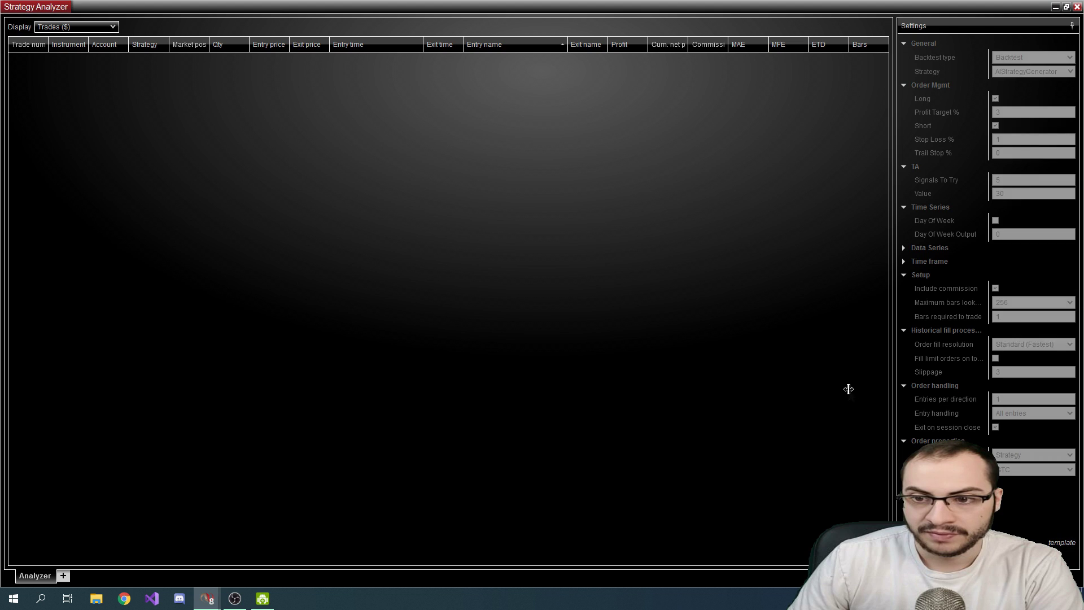
{"action": "left_click", "coordinate": [1062, 557]}
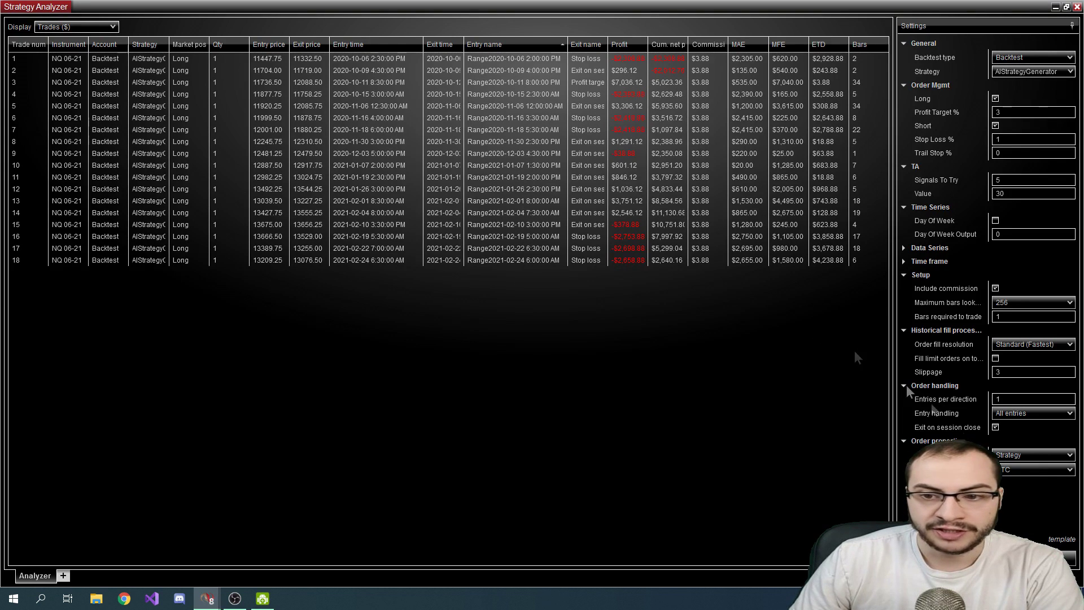
{"action": "left_click", "coordinate": [1061, 558]}
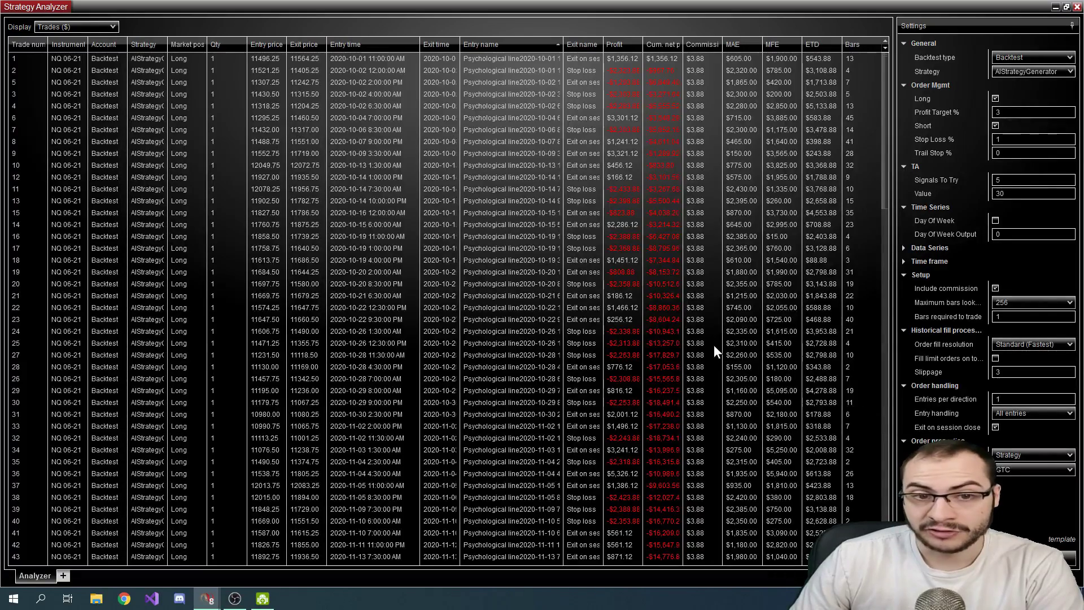
- Scroll through the 140+ long Psychological line trades in the Trades list
{"action": "scroll", "coordinate": [713, 345], "scroll_direction": "down", "scroll_amount": 11}
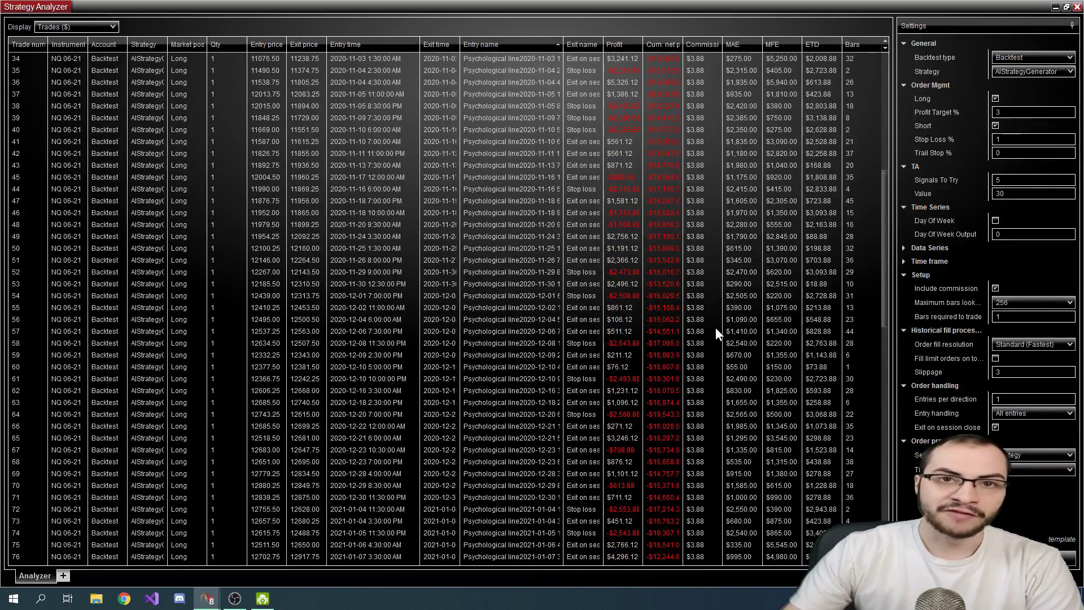
{"action": "scroll", "coordinate": [743, 322], "scroll_direction": "up", "scroll_amount": 3}
{"action": "scroll", "coordinate": [744, 320], "scroll_direction": "down", "scroll_amount": 3}
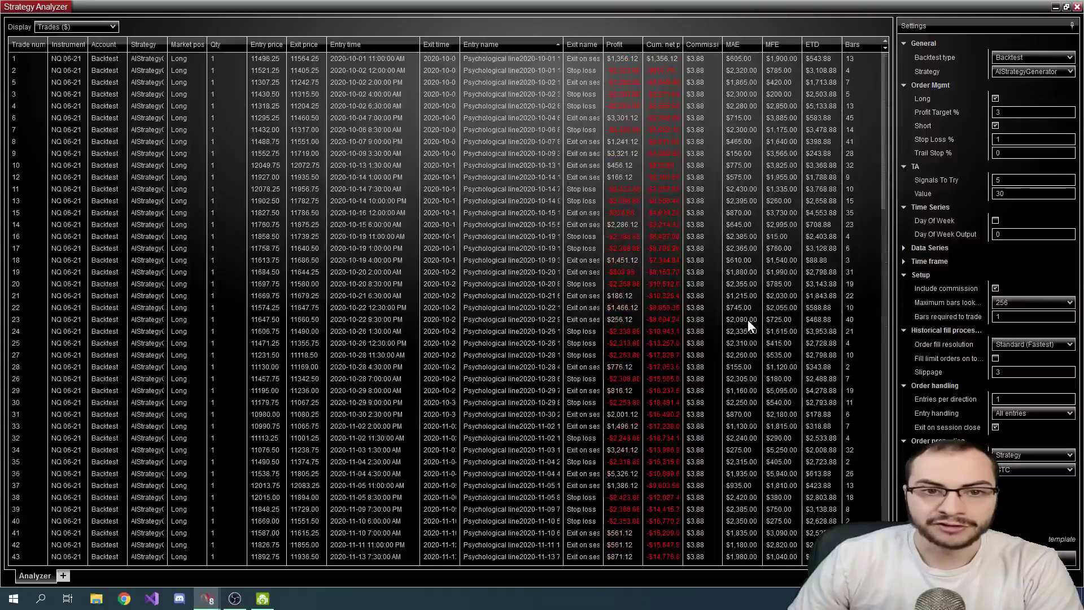
{"action": "scroll", "coordinate": [746, 315], "scroll_direction": "down", "scroll_amount": 13}
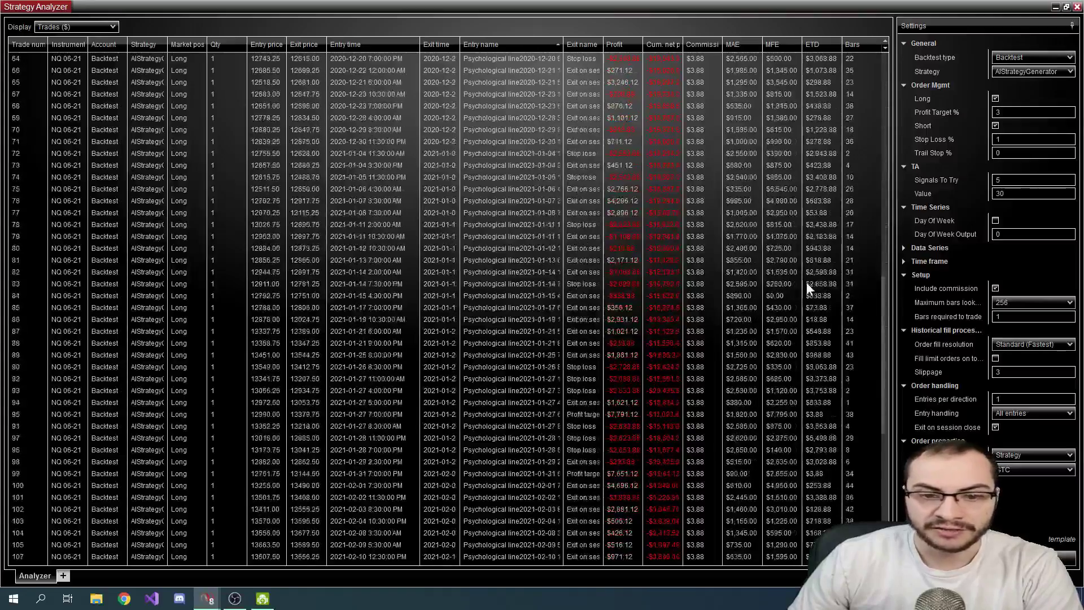
{"action": "scroll", "coordinate": [828, 301], "scroll_direction": "down", "scroll_amount": 9}
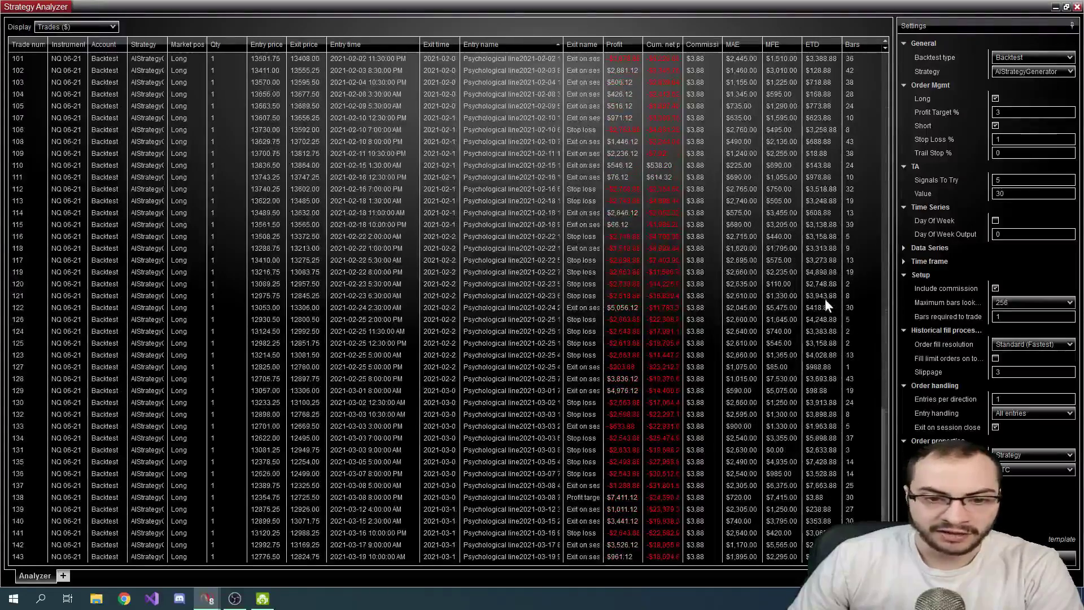
- Set Signals To Try to 10 and change the Value from 30 to 50
{"action": "left_click_drag", "start_coordinate": [887, 429], "coordinate": [808, 43]}
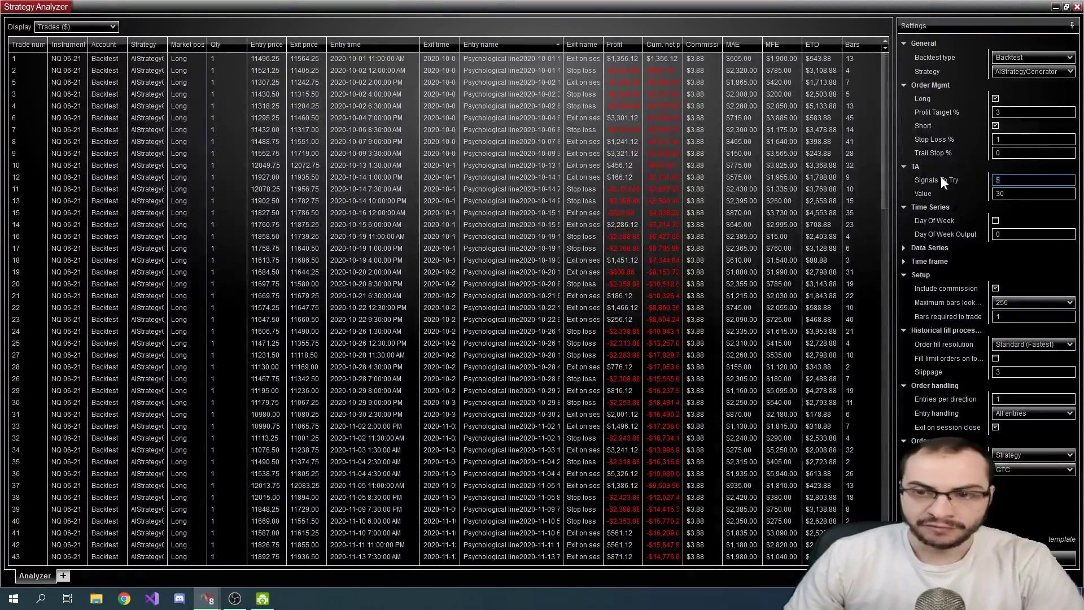
{"action": "type", "text": "10"}
{"action": "key", "text": "Tab"}
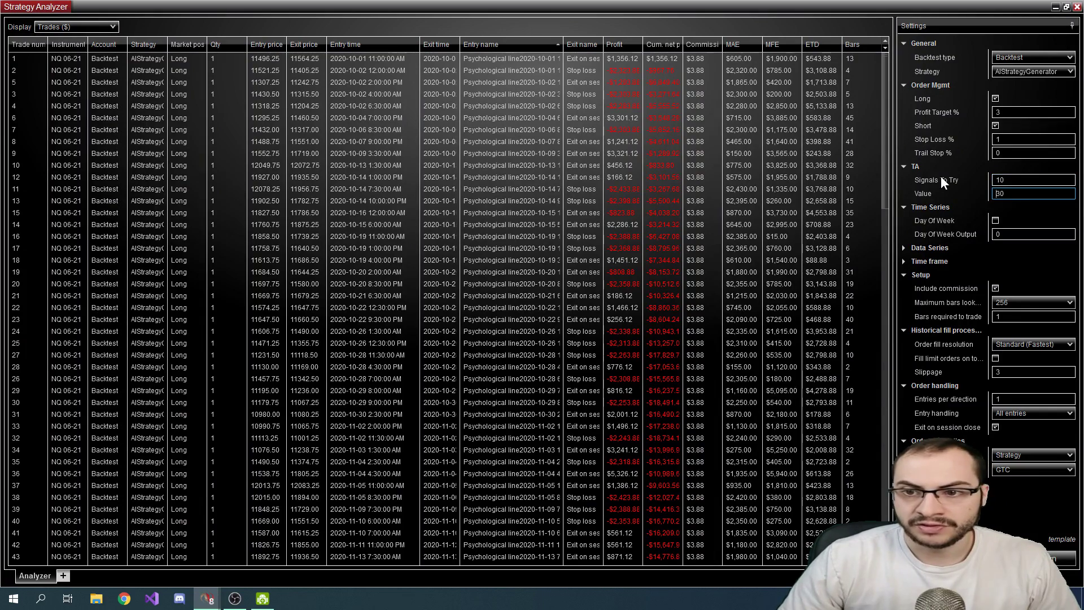
{"action": "key", "text": "BackSpace"}
{"action": "type", "text": "5"}
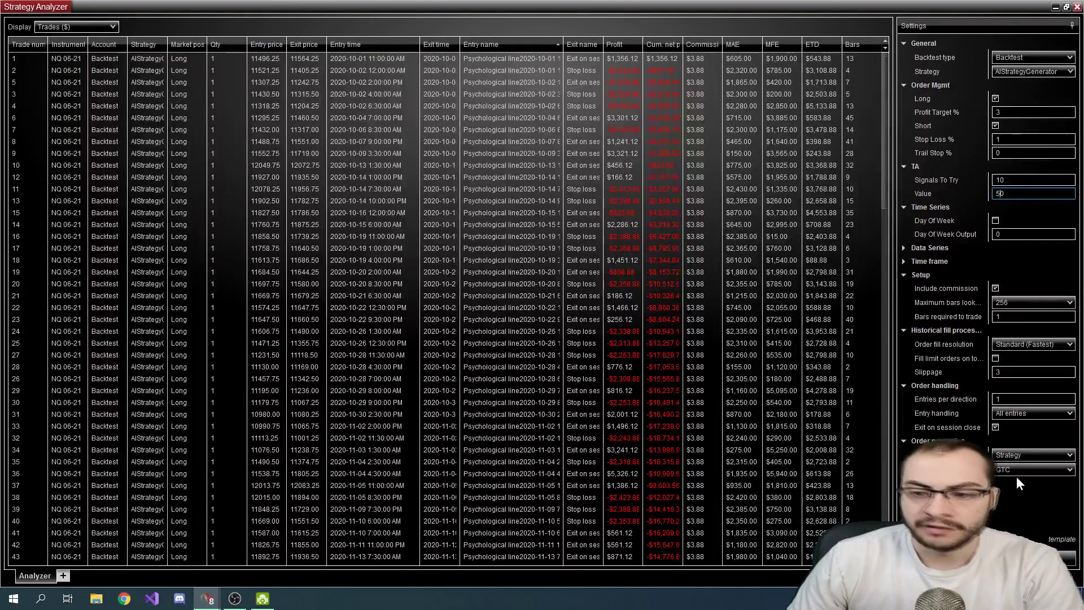
- Rerun the backtest and scroll through the resulting Aroon oscillator trades
{"action": "left_click", "coordinate": [1055, 558]}
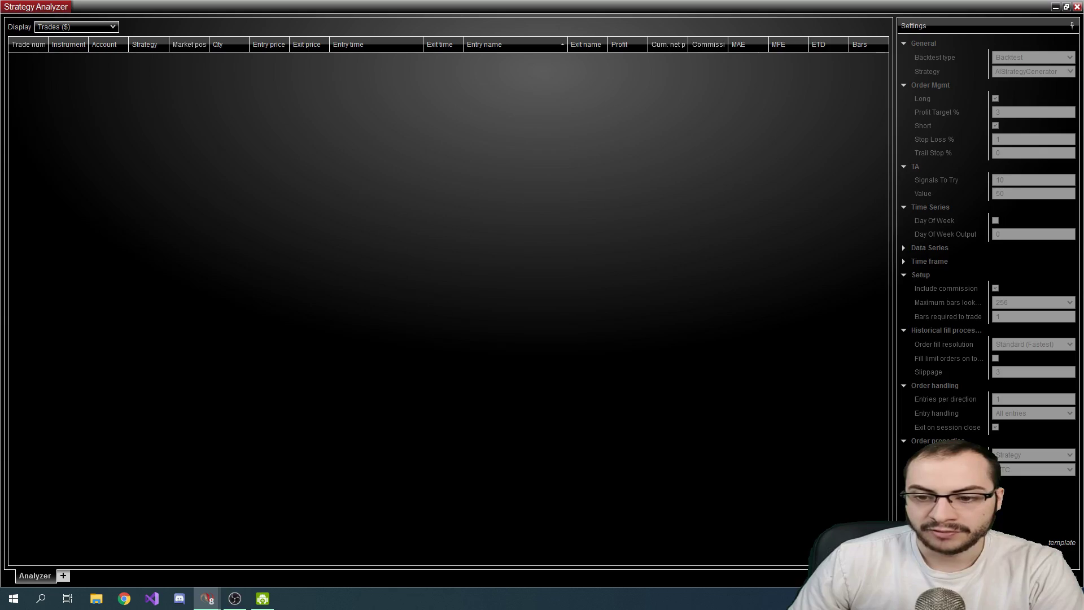
{"action": "scroll", "coordinate": [574, 310], "scroll_direction": "down", "scroll_amount": 9}
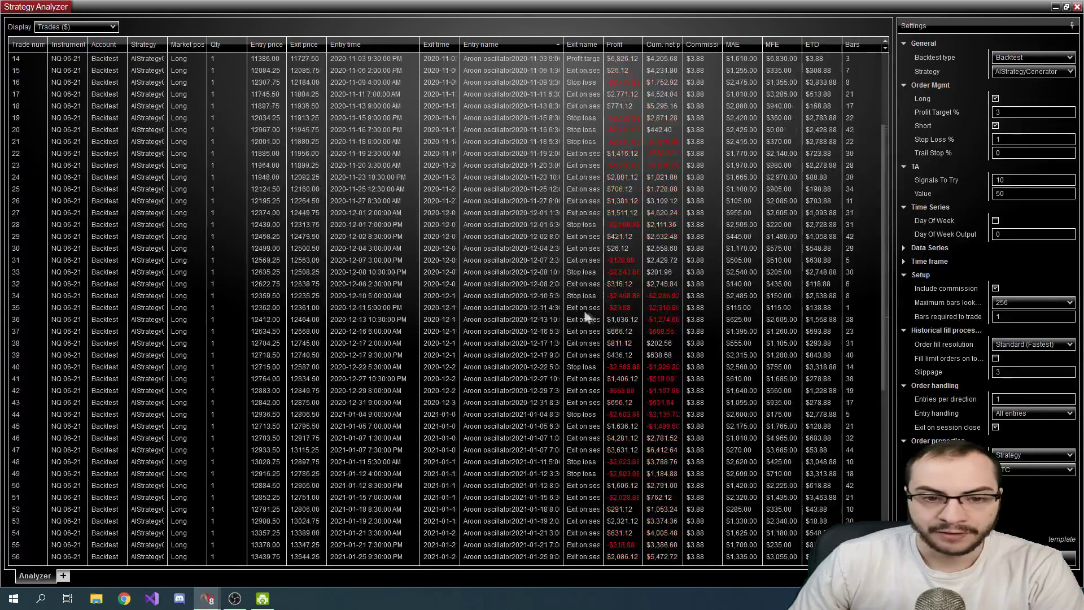
{"action": "scroll", "coordinate": [574, 310], "scroll_direction": "down", "scroll_amount": 5}
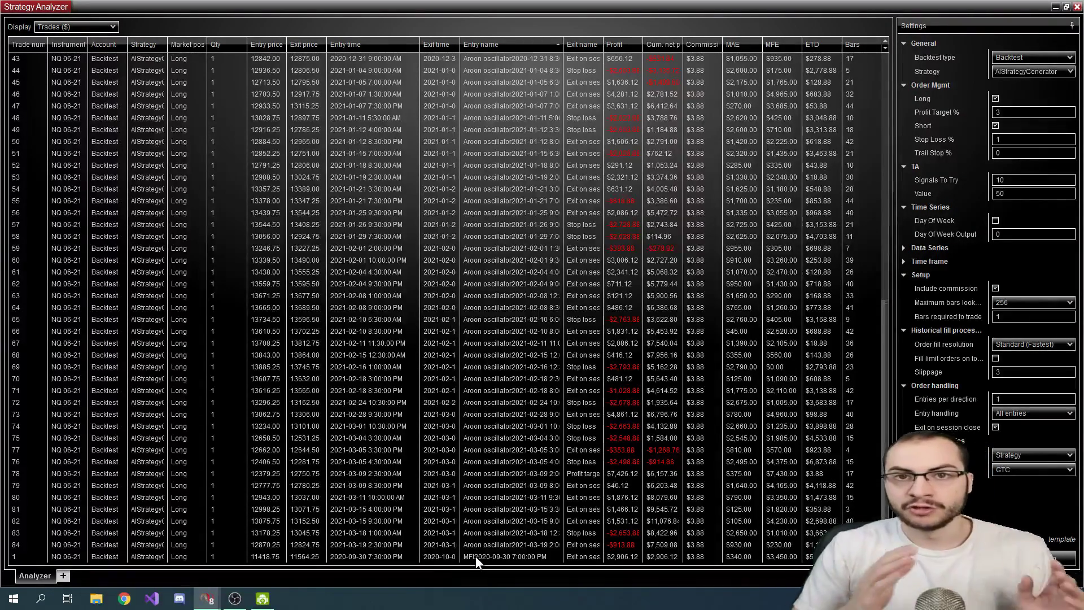
{"action": "scroll", "coordinate": [529, 523], "scroll_direction": "up", "scroll_amount": 10}
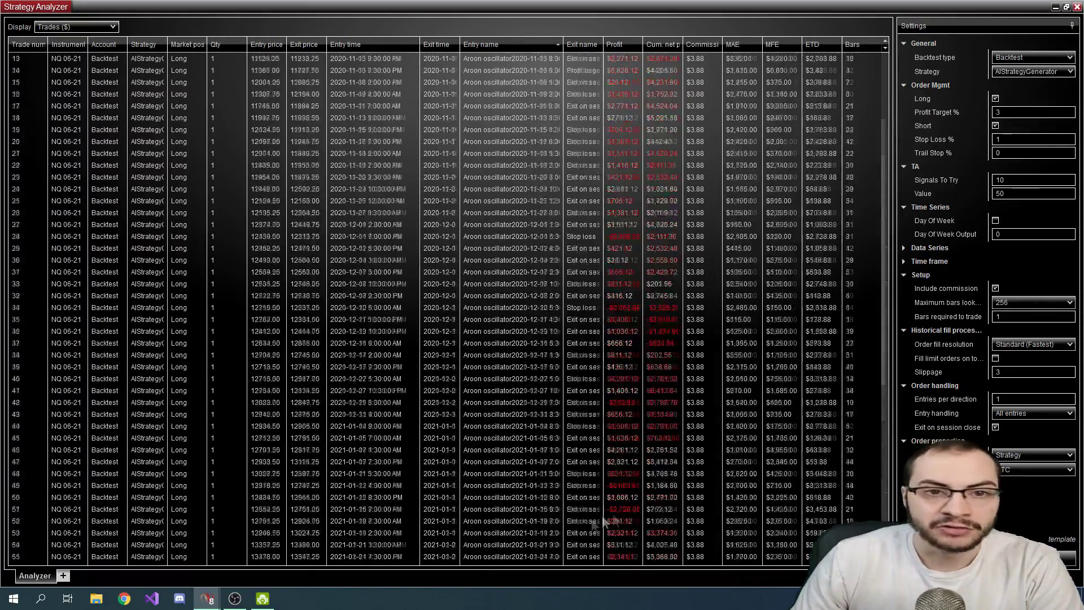
{"action": "scroll", "coordinate": [621, 517], "scroll_direction": "up", "scroll_amount": 4}
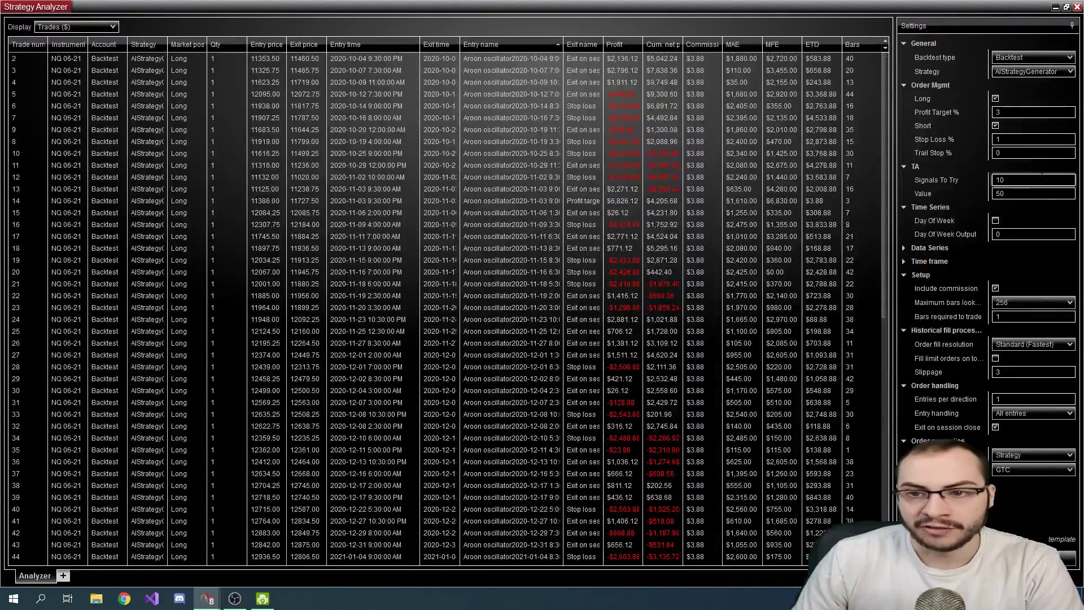
{"action": "left_click", "coordinate": [1042, 179]}
{"action": "type", "text": "0"}
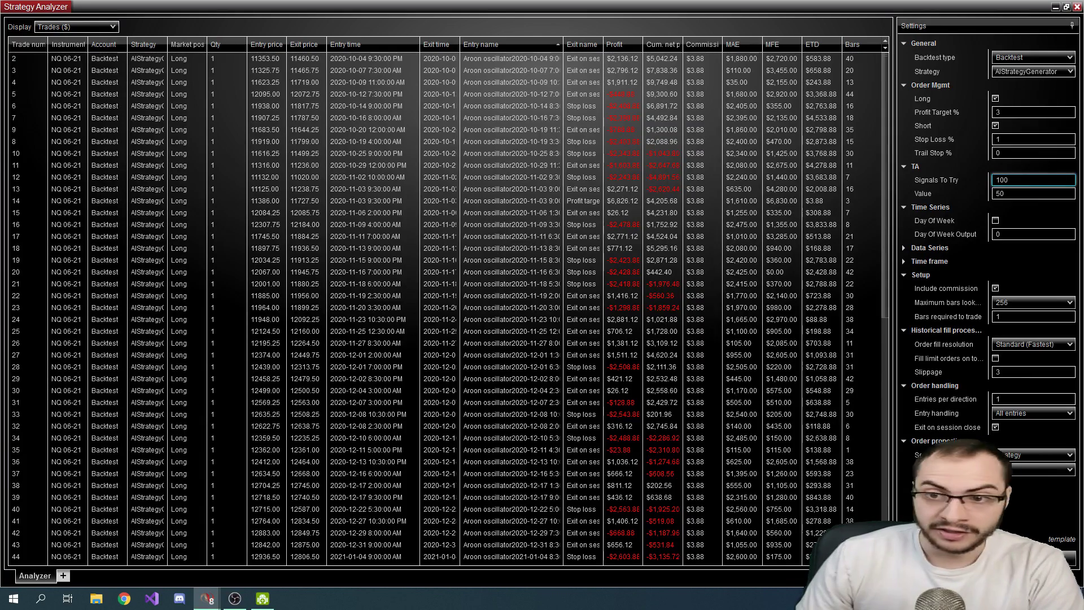
{"action": "key", "text": "Tab"}
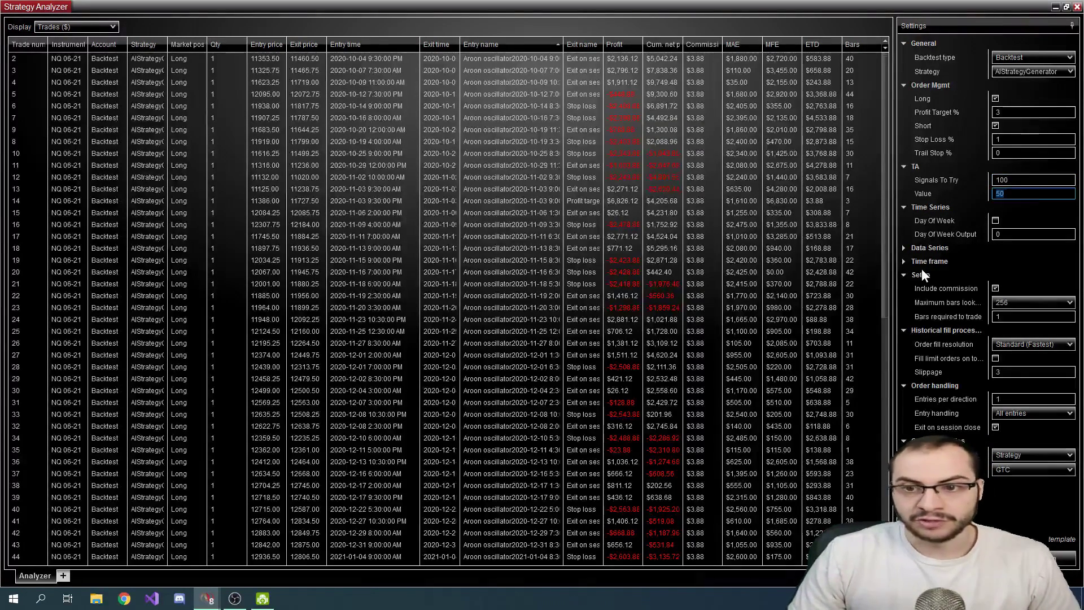
{"action": "type", "text": "1"}
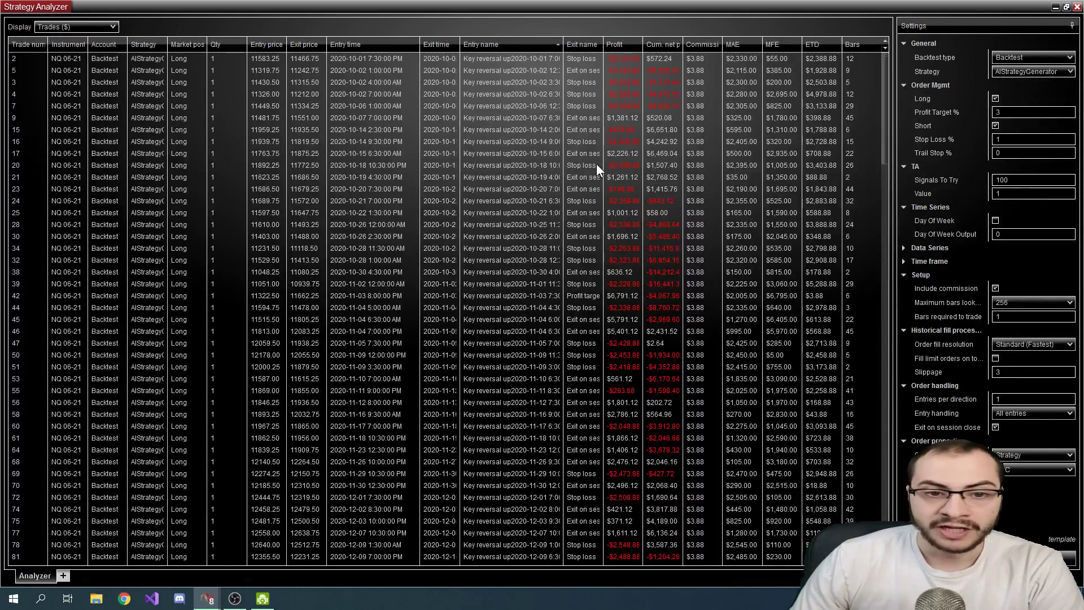
{"action": "scroll", "coordinate": [596, 164], "scroll_direction": "down", "scroll_amount": 5}
{"action": "scroll", "coordinate": [592, 164], "scroll_direction": "down", "scroll_amount": 15}
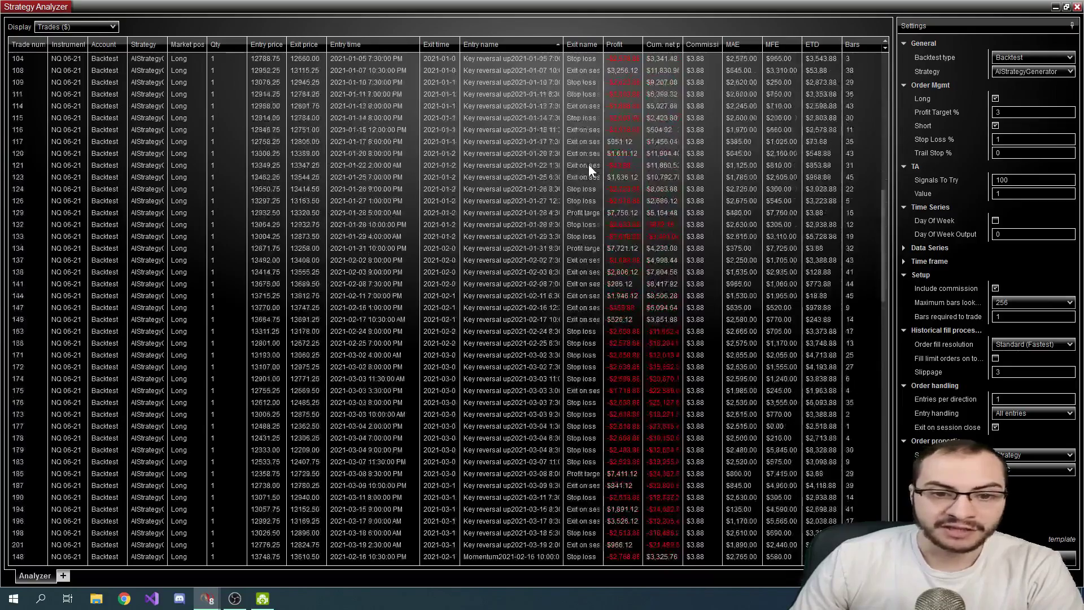
{"action": "scroll", "coordinate": [589, 164], "scroll_direction": "down", "scroll_amount": 4}
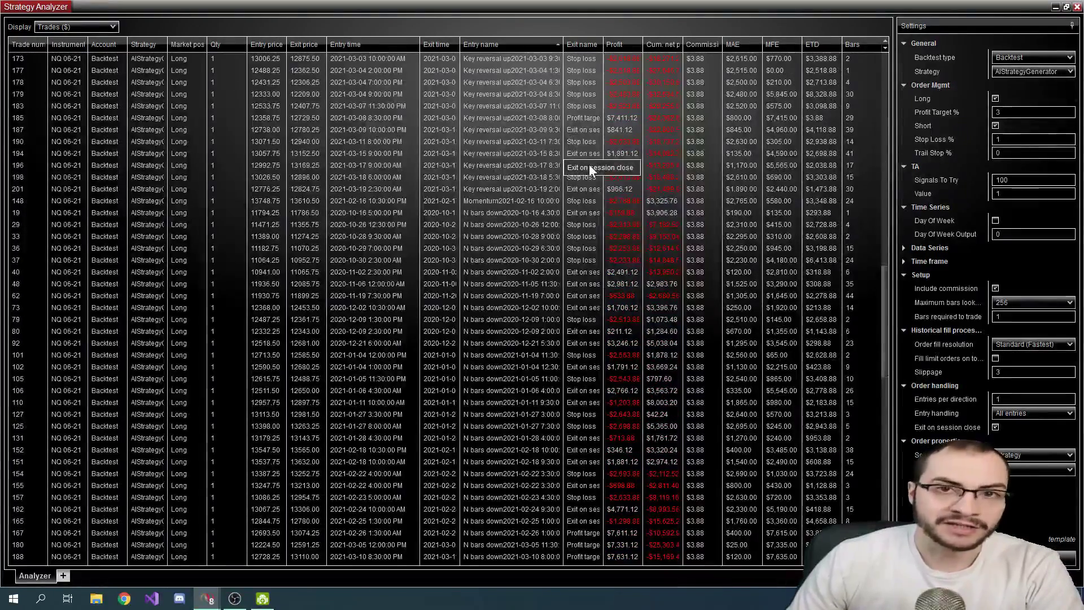
{"action": "scroll", "coordinate": [588, 164], "scroll_direction": "down", "scroll_amount": 6}
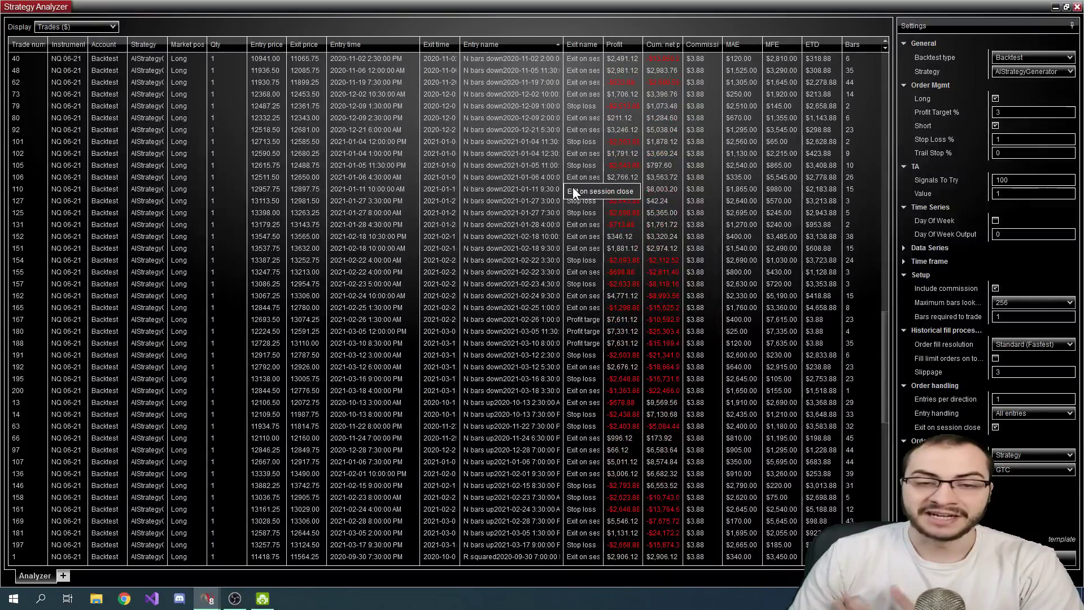
{"action": "scroll", "coordinate": [575, 179], "scroll_direction": "down", "scroll_amount": 11}
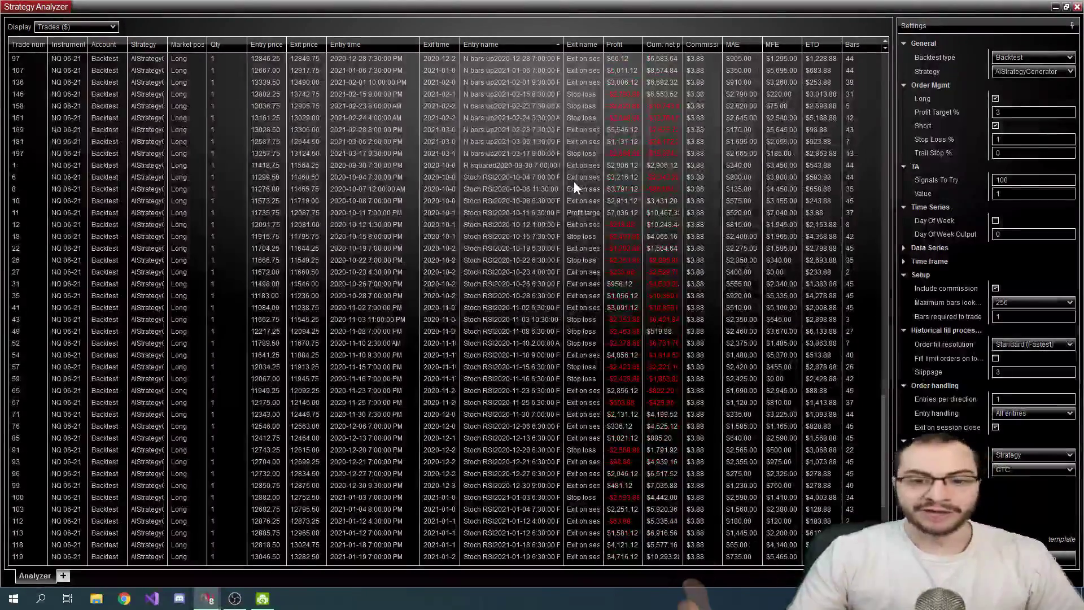
{"action": "scroll", "coordinate": [581, 188], "scroll_direction": "down", "scroll_amount": 8}
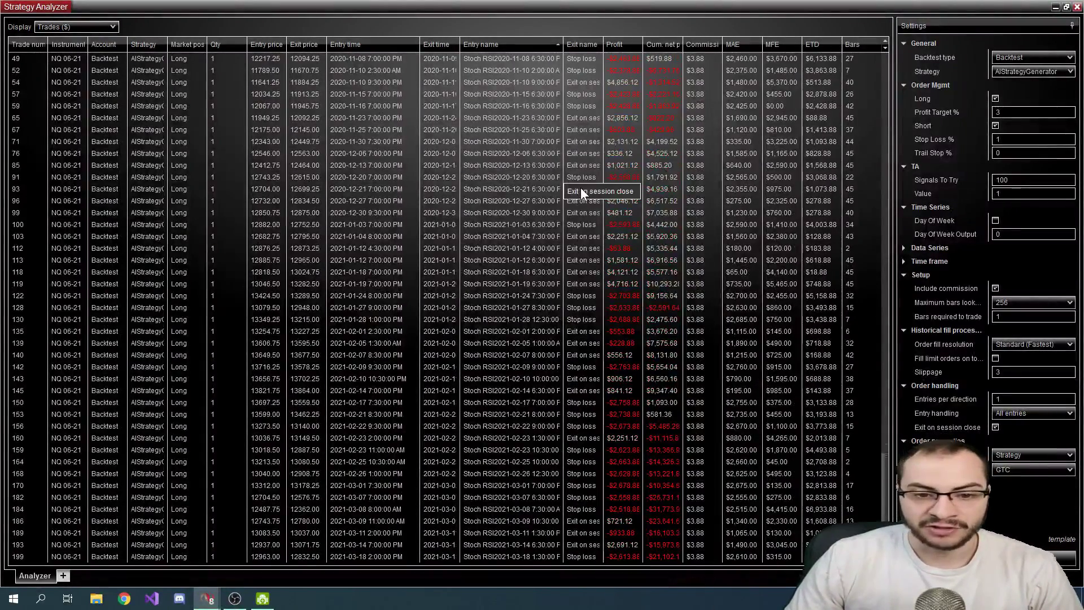
{"action": "scroll", "coordinate": [483, 208], "scroll_direction": "up", "scroll_amount": 4}
{"action": "scroll", "coordinate": [483, 207], "scroll_direction": "up", "scroll_amount": 7}
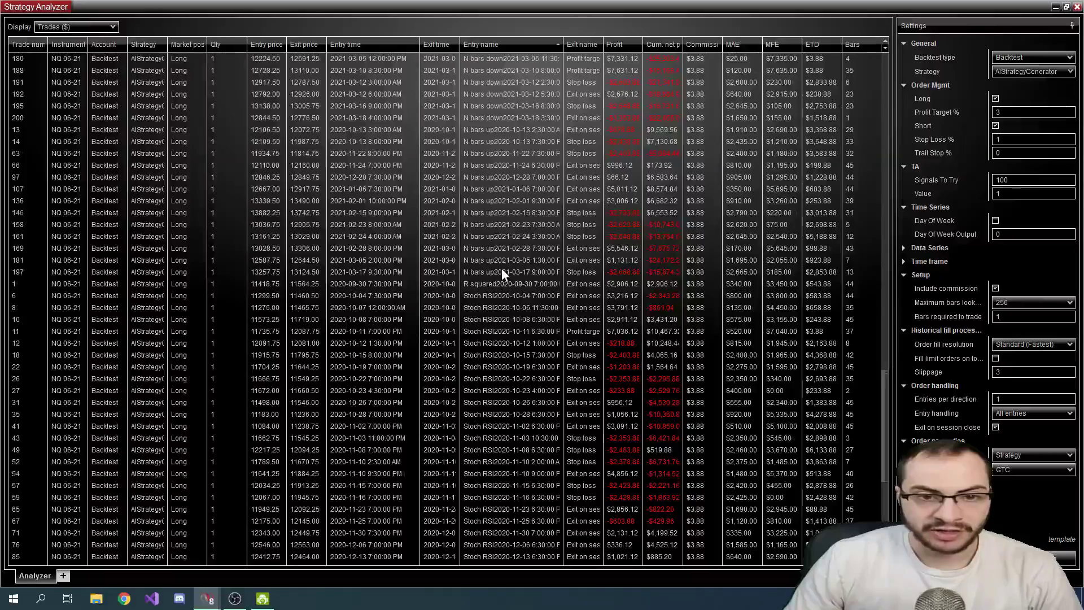
{"action": "scroll", "coordinate": [502, 273], "scroll_direction": "up", "scroll_amount": 10}
{"action": "scroll", "coordinate": [513, 210], "scroll_direction": "up", "scroll_amount": 11}
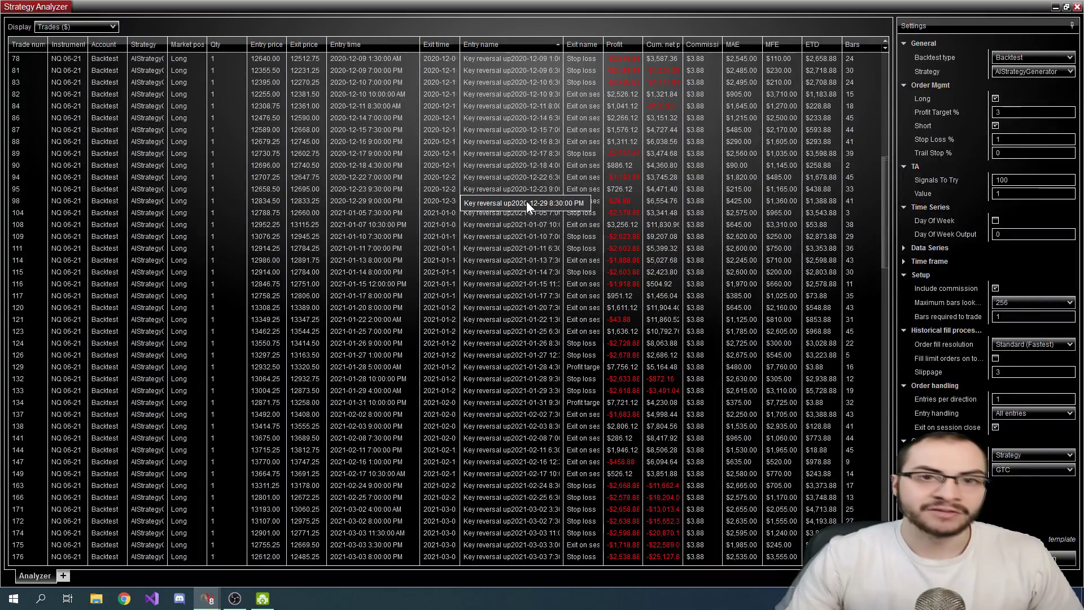
{"action": "scroll", "coordinate": [568, 273], "scroll_direction": "up", "scroll_amount": 12}
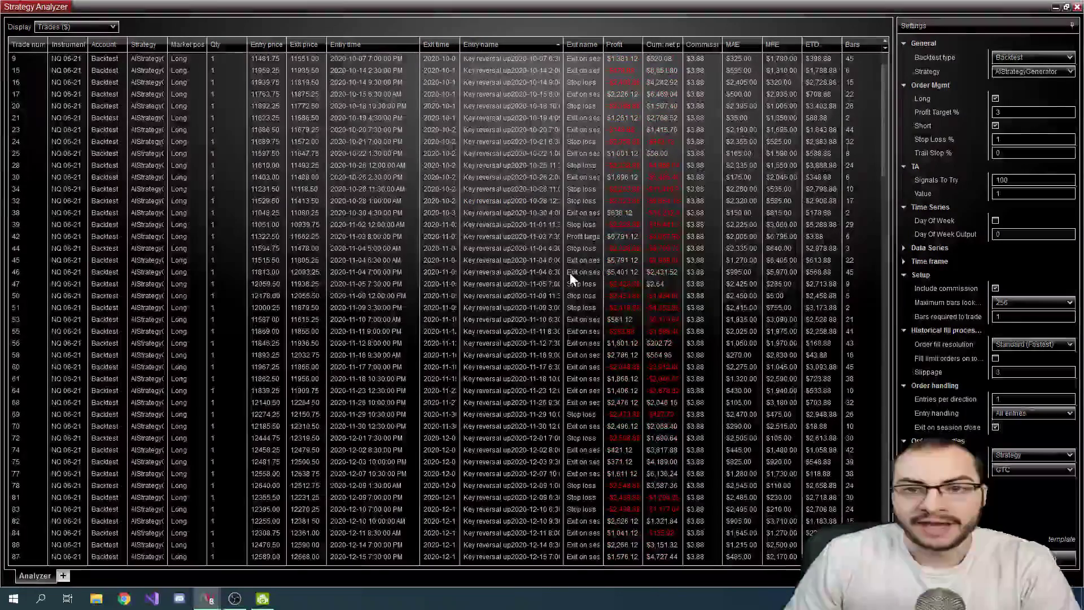
{"action": "scroll", "coordinate": [570, 272], "scroll_direction": "up", "scroll_amount": 2}
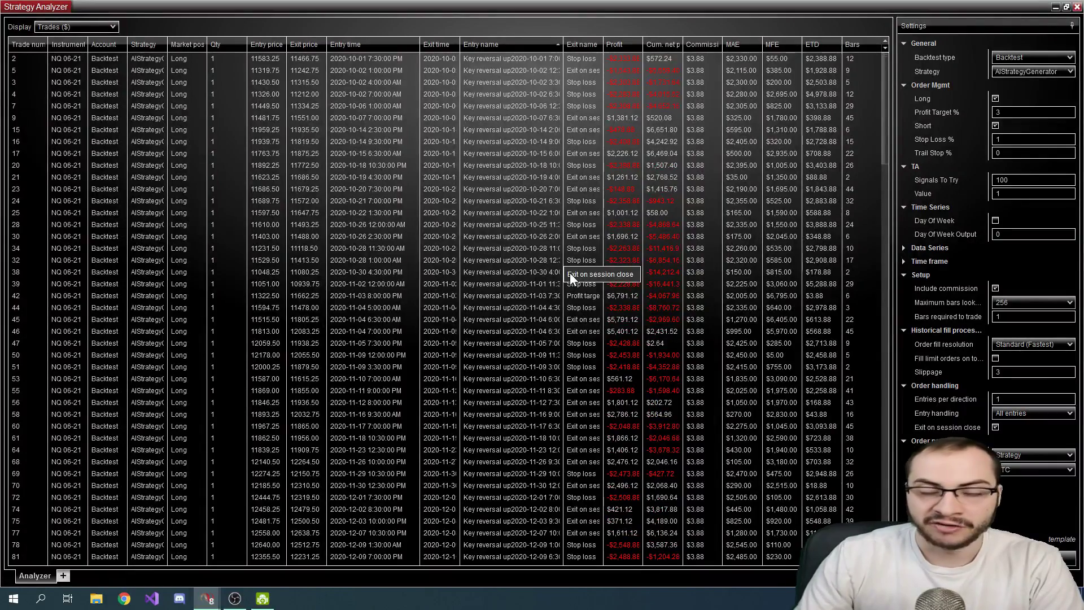
- Switch the backtest type to Optimization with Signals To Try 10;10;1
{"action": "left_click", "coordinate": [1015, 56]}
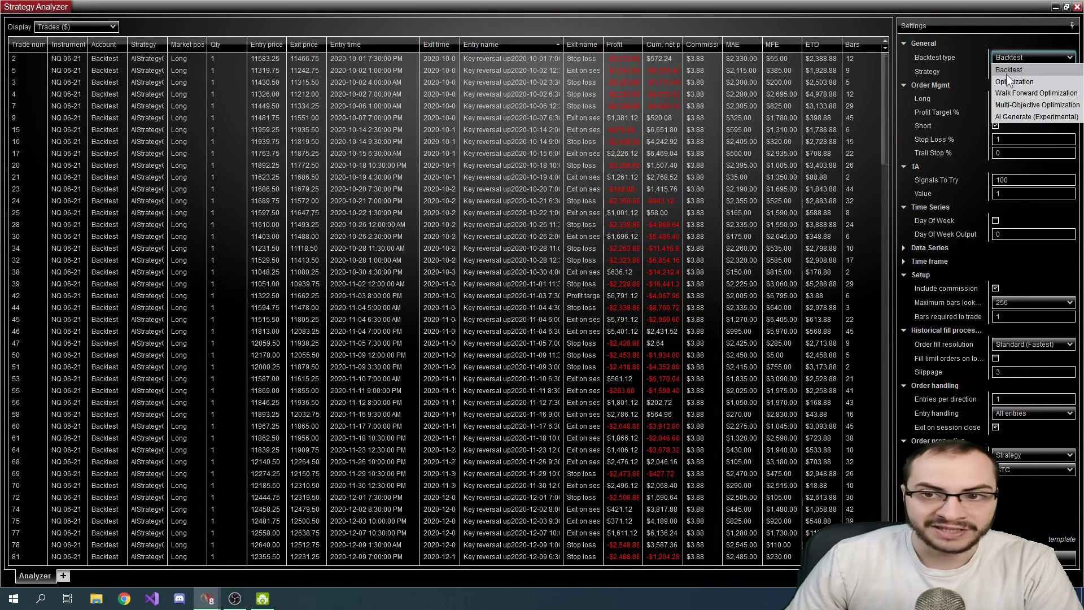
{"action": "left_click", "coordinate": [1007, 74]}
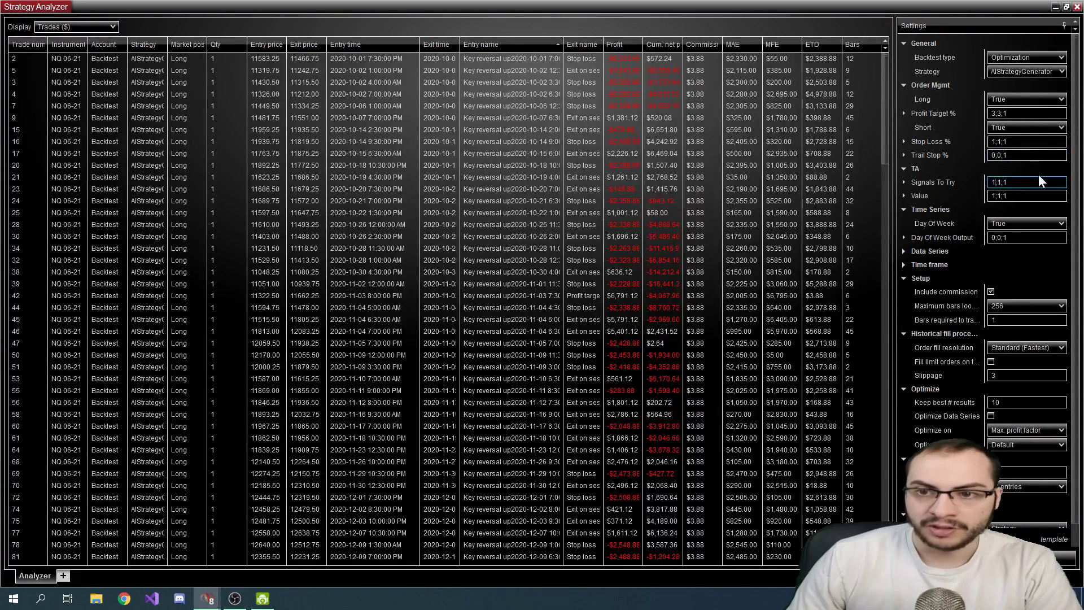
{"action": "type", "text": "0"}
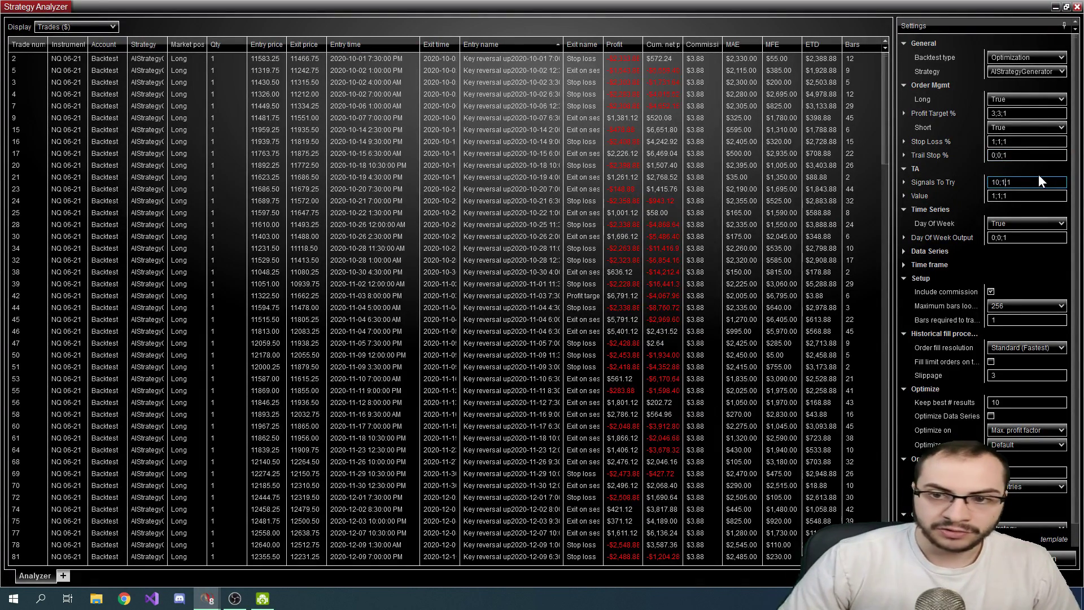
{"action": "key", "text": "Tab"}
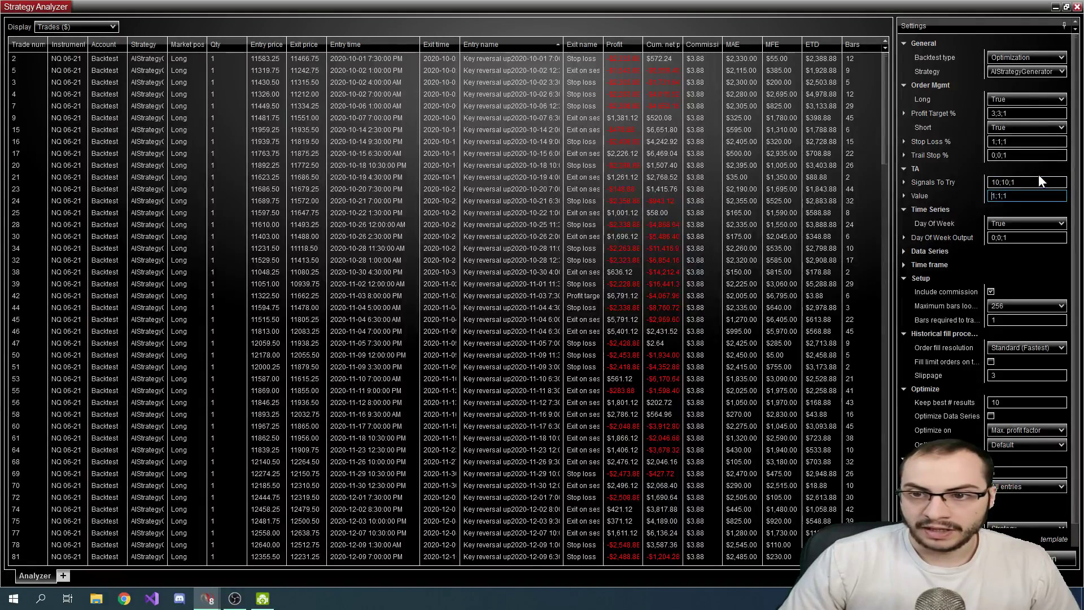
- Set the Value optimization range to 0;100;1
{"action": "key", "text": "BackSpace"}
{"action": "type", "text": "0"}
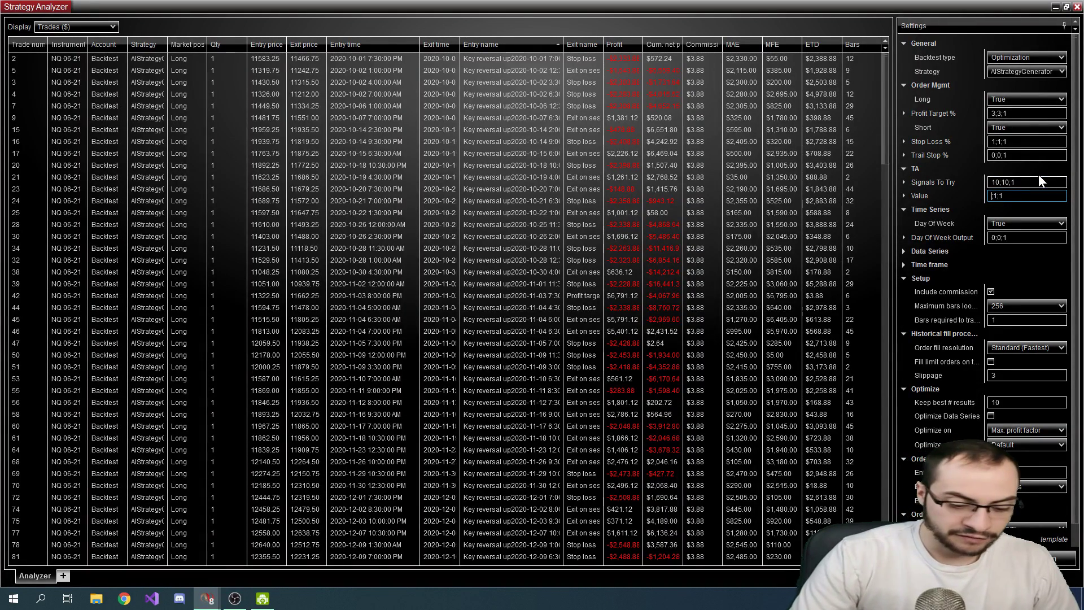
{"action": "key", "text": "Right"}
{"action": "key", "text": "Right"}
{"action": "type", "text": "00"}
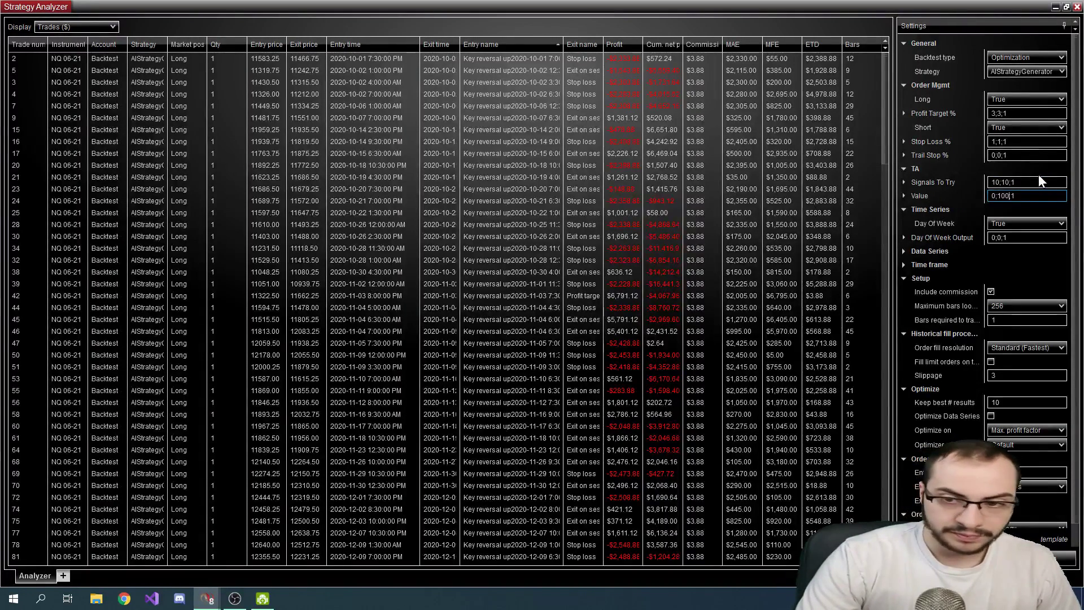
{"action": "key", "text": "Right"}
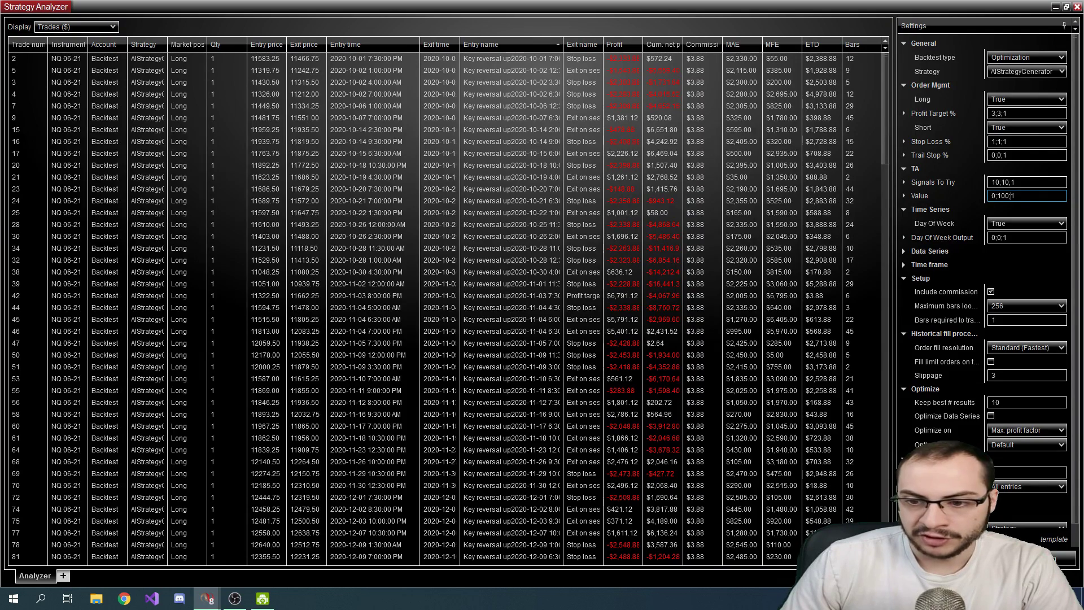
{"action": "scroll", "coordinate": [960, 415], "scroll_direction": "down", "scroll_amount": 1}
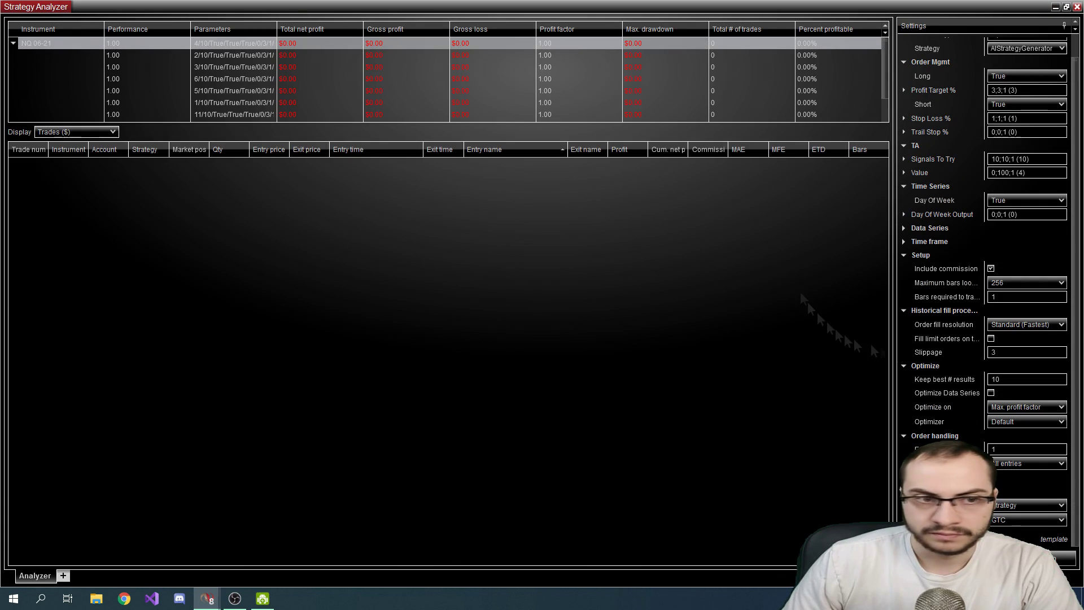
- Run the optimization, then set Day Of Week to False and run it again
{"action": "scroll", "coordinate": [947, 137], "scroll_direction": "up", "scroll_amount": 2}
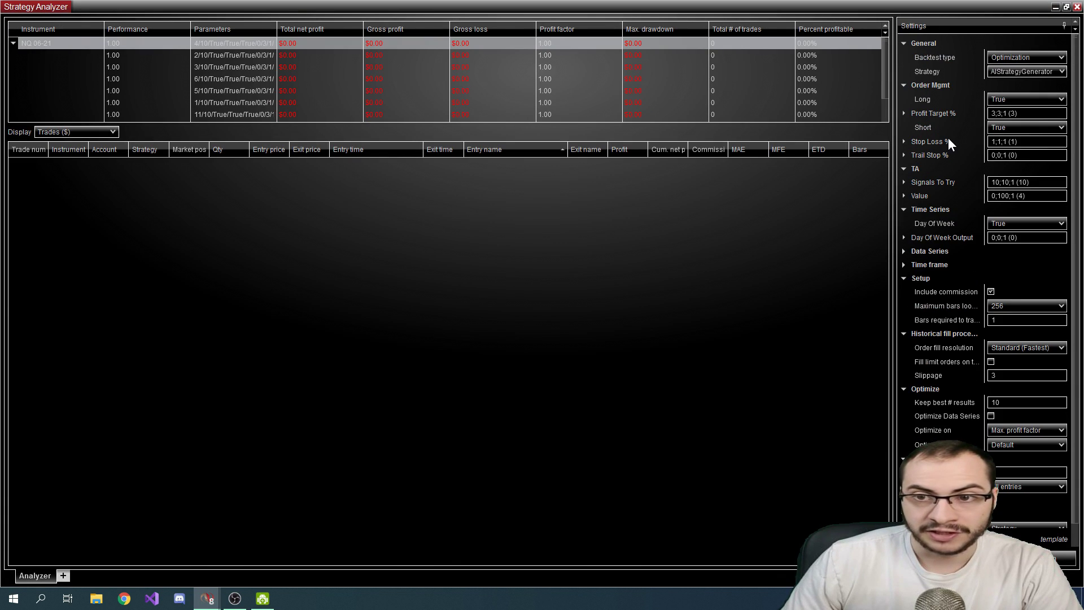
{"action": "left_click", "coordinate": [1057, 560]}
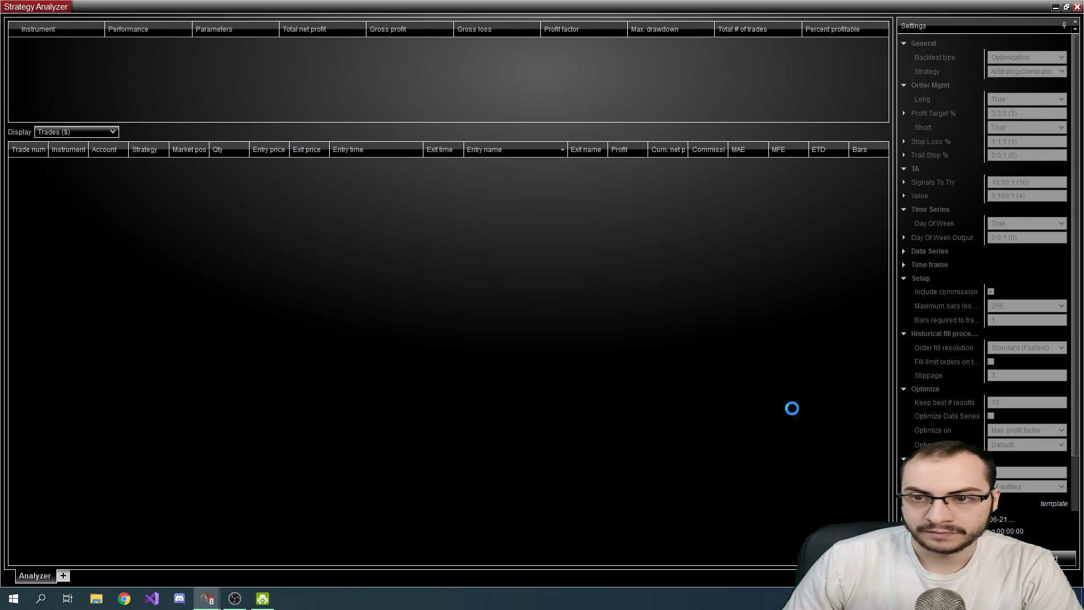
{"action": "left_click", "coordinate": [1021, 223]}
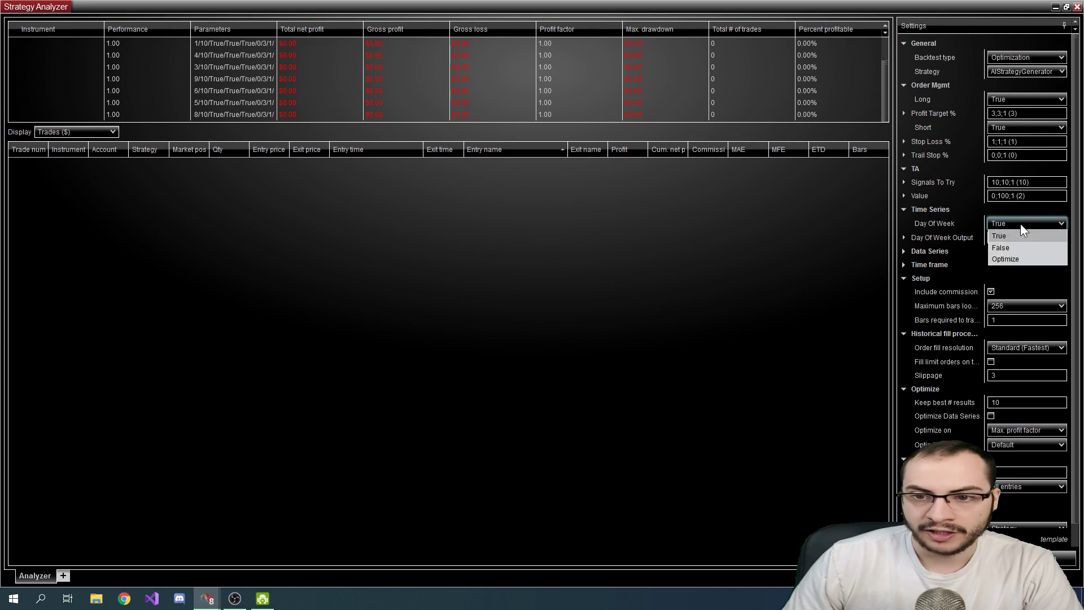
{"action": "left_click", "coordinate": [1004, 247]}
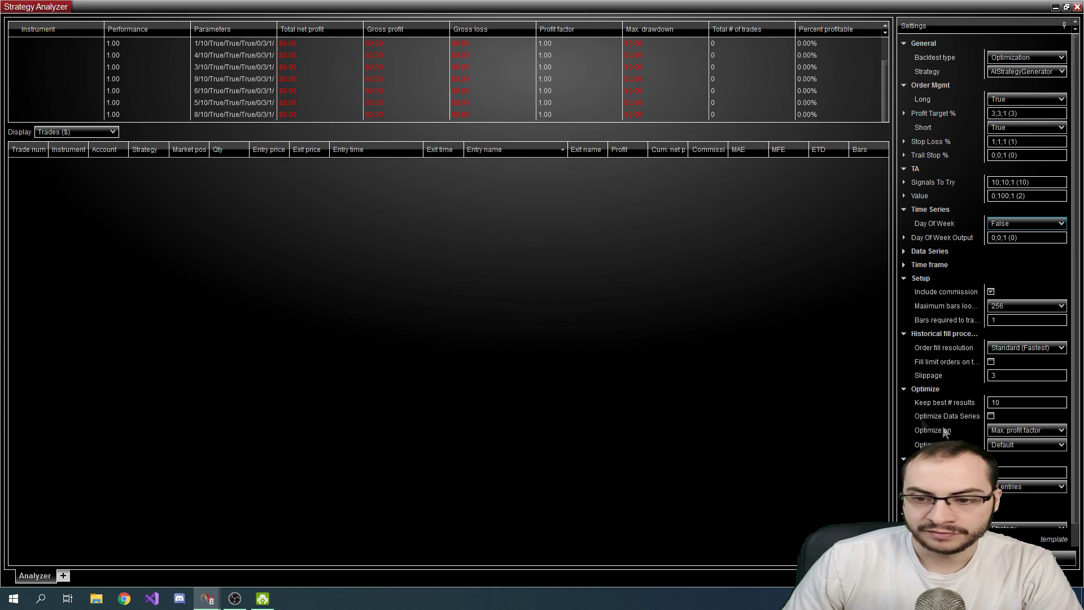
{"action": "left_click", "coordinate": [1052, 558]}
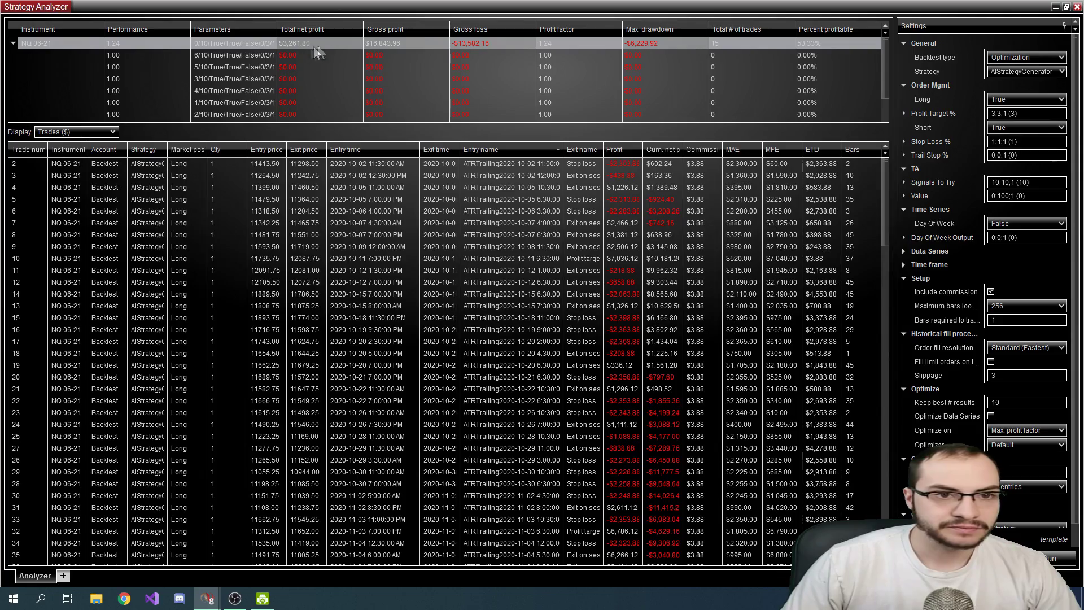
- Scroll the optimization results, topped by $3,261.80 over 15 trades, 53.33% profitable
{"action": "scroll", "coordinate": [293, 55], "scroll_direction": "down", "scroll_amount": 1}
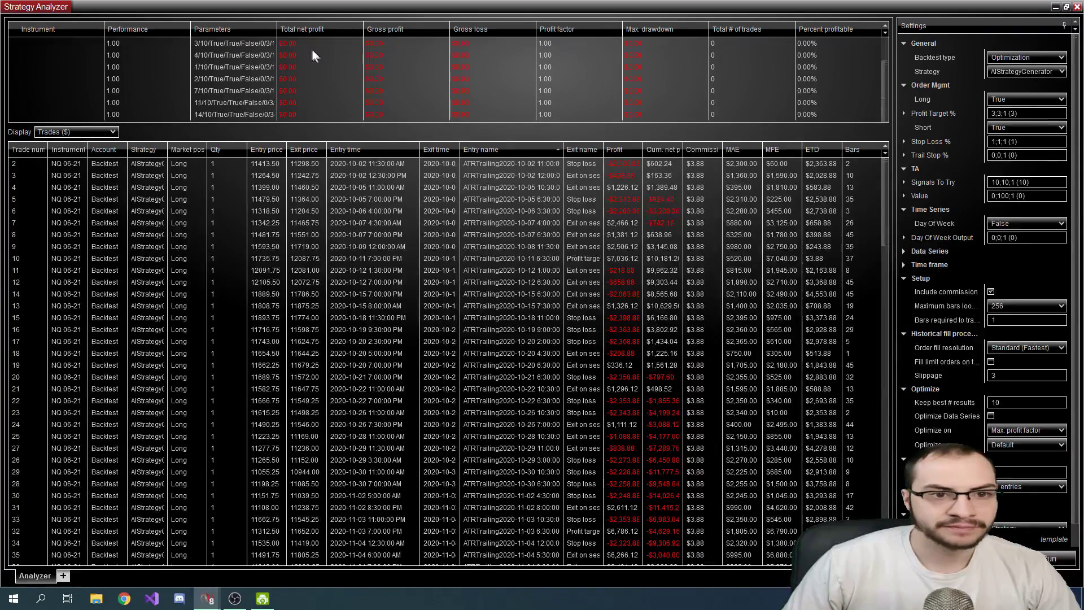
{"action": "scroll", "coordinate": [404, 178], "scroll_direction": "down", "scroll_amount": 14}
{"action": "scroll", "coordinate": [404, 177], "scroll_direction": "down", "scroll_amount": 8}
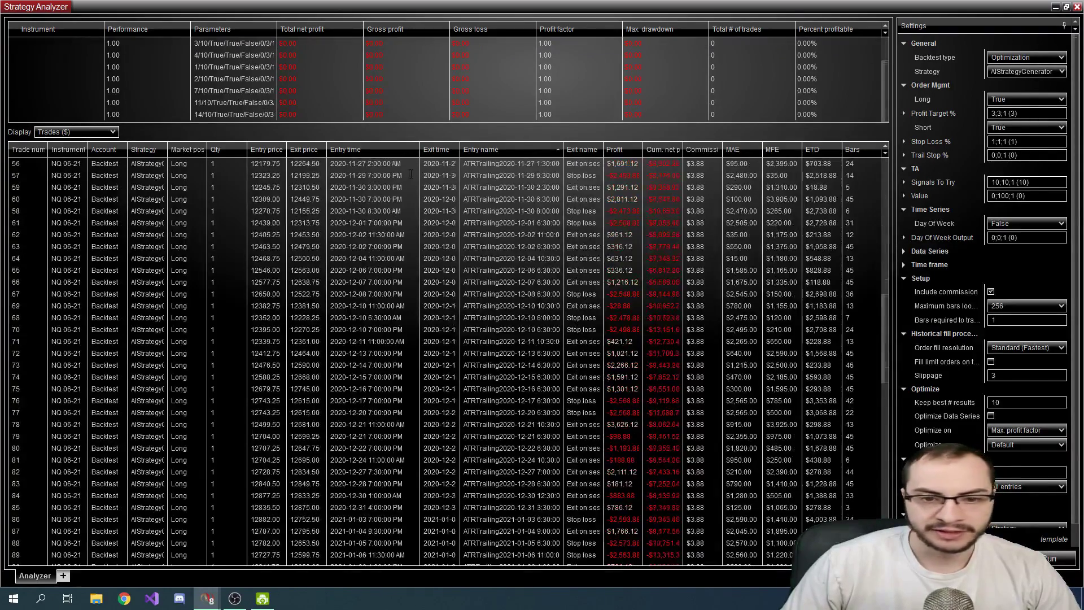
{"action": "scroll", "coordinate": [395, 170], "scroll_direction": "up", "scroll_amount": 3}
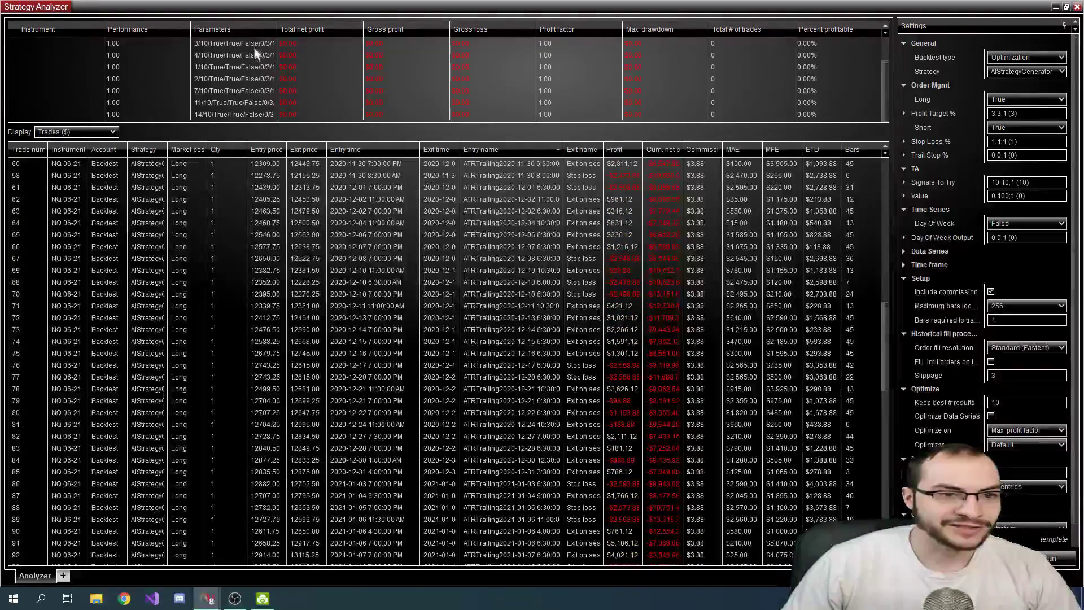
{"action": "scroll", "coordinate": [271, 62], "scroll_direction": "up", "scroll_amount": 1}
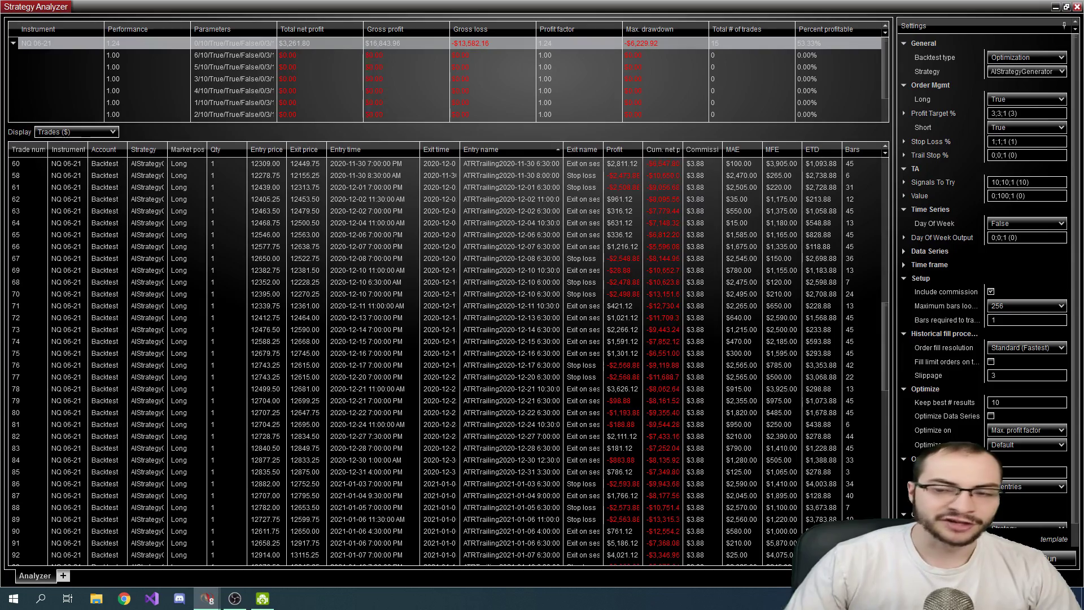
{"action": "scroll", "coordinate": [423, 226], "scroll_direction": "up", "scroll_amount": 11}
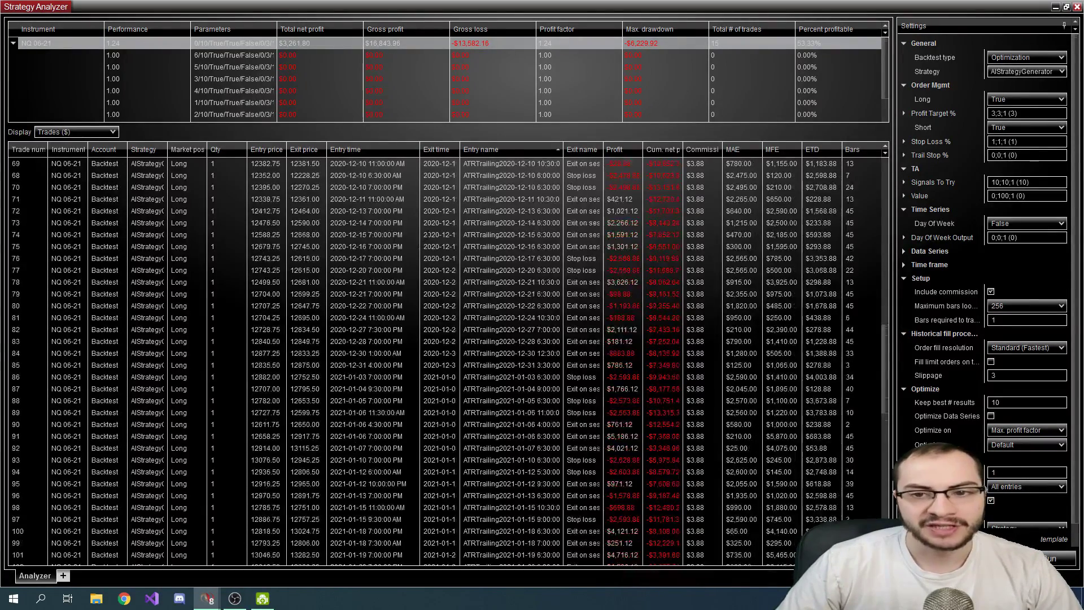
{"action": "scroll", "coordinate": [429, 229], "scroll_direction": "up", "scroll_amount": 8}
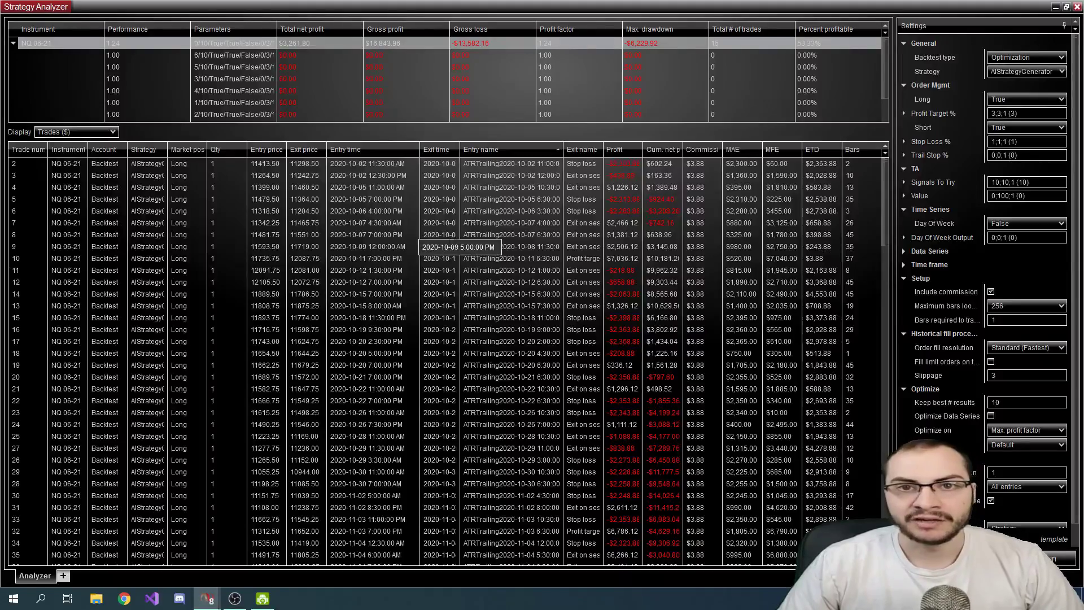
- Review the lower rows (3/10, 7/10, 14/10), all at $0.00 and zero trades
{"action": "scroll", "coordinate": [465, 260], "scroll_direction": "down", "scroll_amount": 7}
{"action": "scroll", "coordinate": [465, 261], "scroll_direction": "up", "scroll_amount": 5}
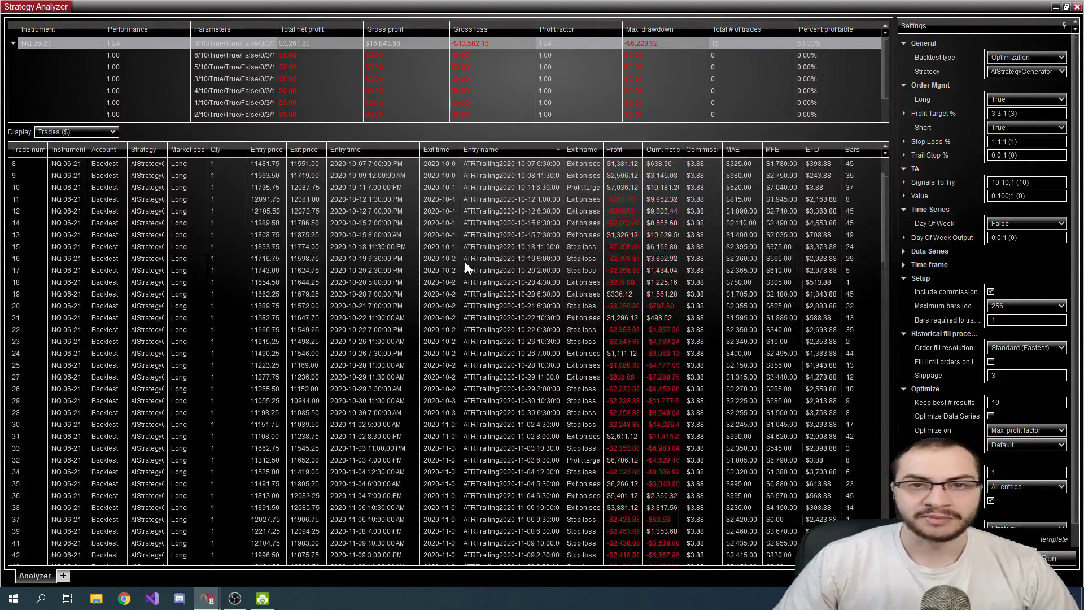
{"action": "scroll", "coordinate": [500, 253], "scroll_direction": "down", "scroll_amount": 12}
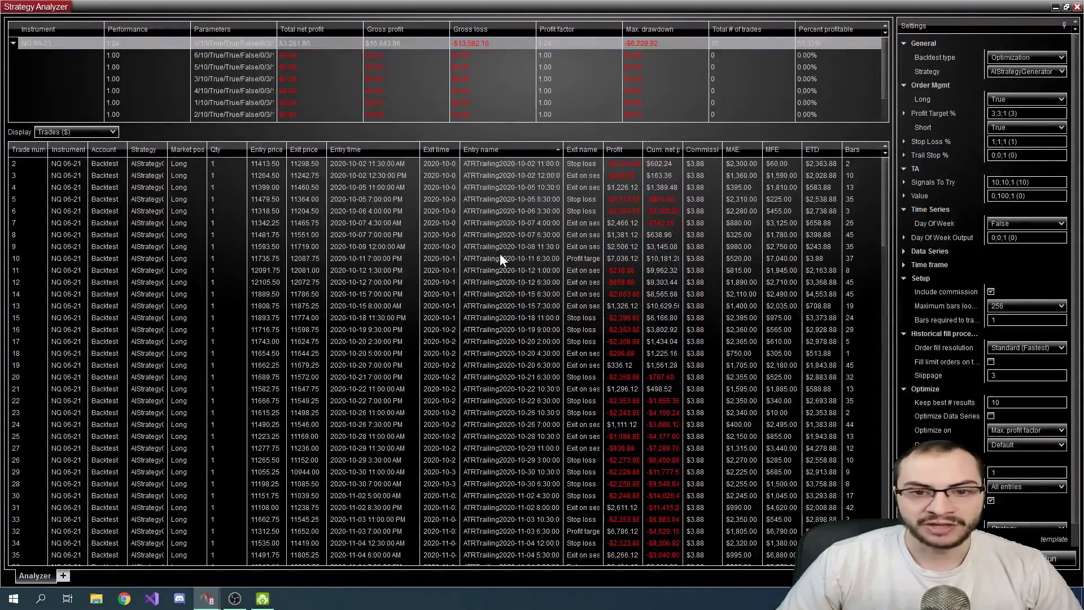
{"action": "scroll", "coordinate": [499, 254], "scroll_direction": "down", "scroll_amount": 20}
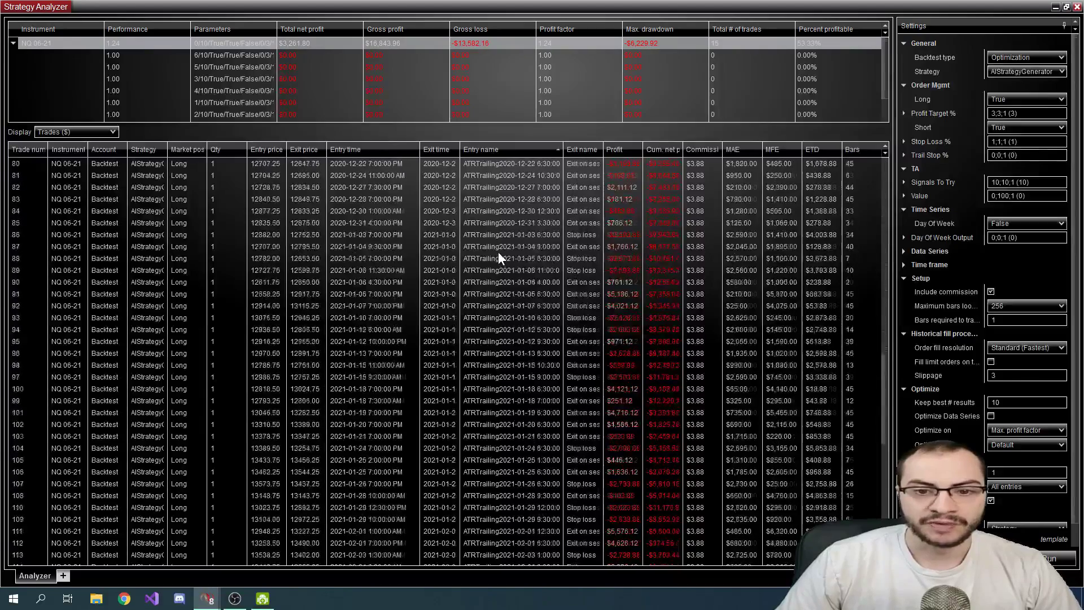
{"action": "scroll", "coordinate": [497, 255], "scroll_direction": "down", "scroll_amount": 7}
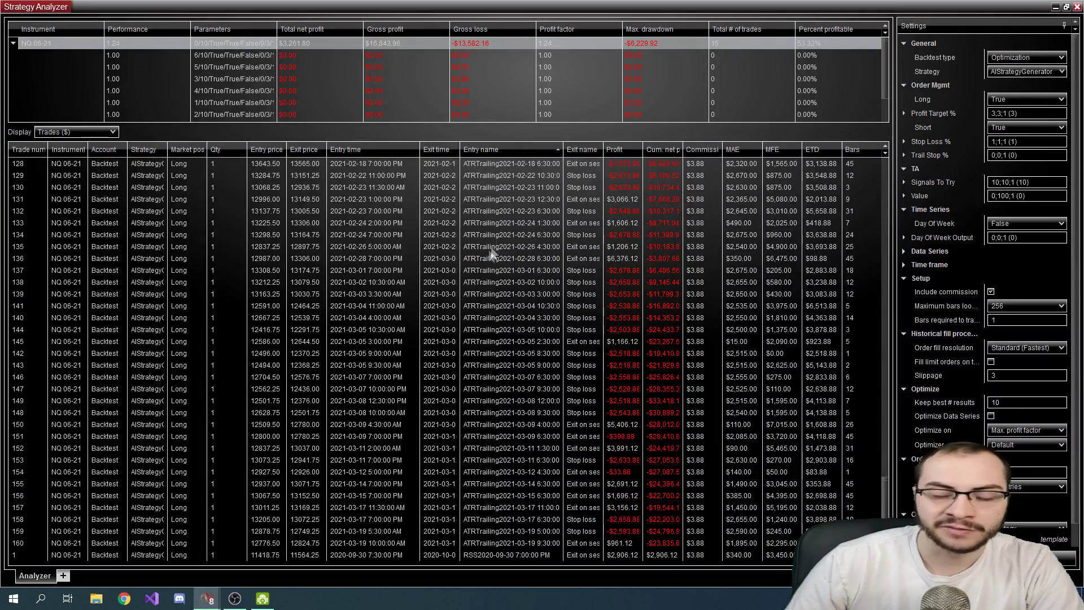
{"action": "scroll", "coordinate": [476, 262], "scroll_direction": "up", "scroll_amount": 4}
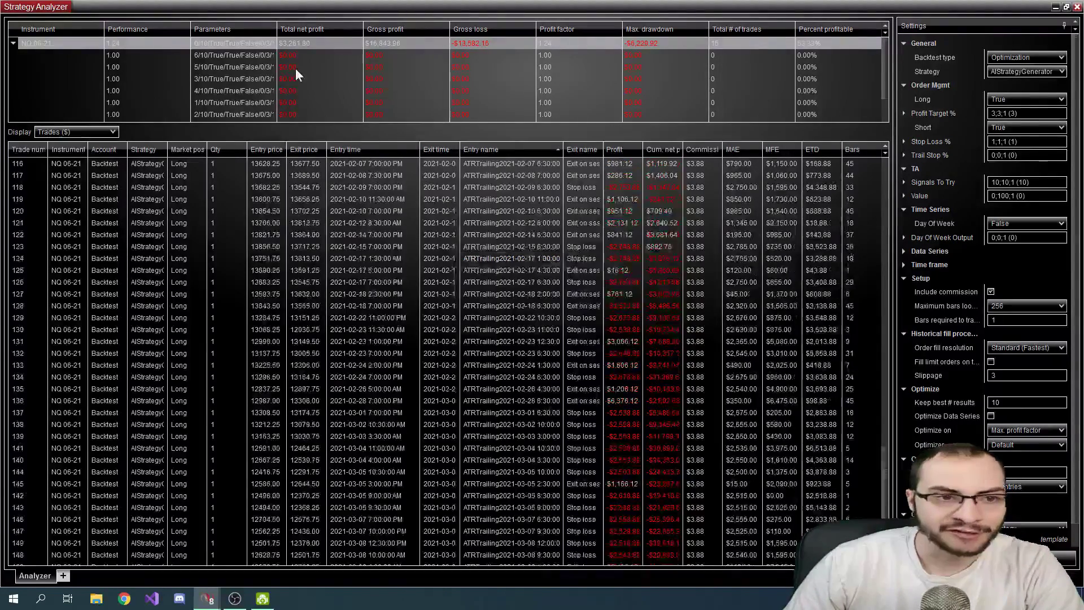
{"action": "scroll", "coordinate": [296, 79], "scroll_direction": "down", "scroll_amount": 1}
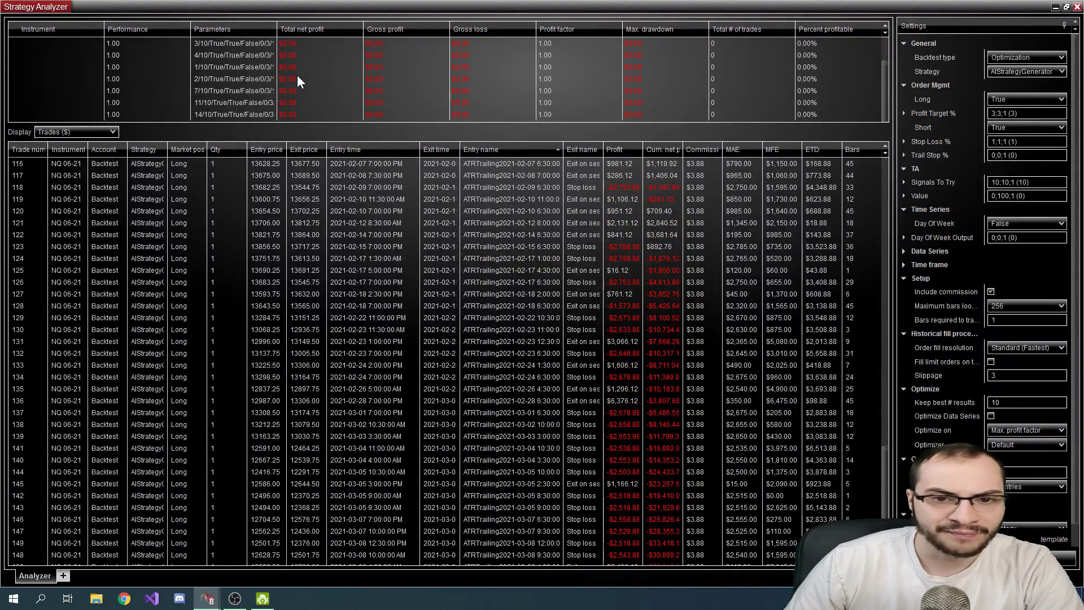
{"action": "left_click", "coordinate": [296, 77]}
- Load the 3/10 parameter set, whose trade list is empty
{"action": "left_click", "coordinate": [290, 64]}
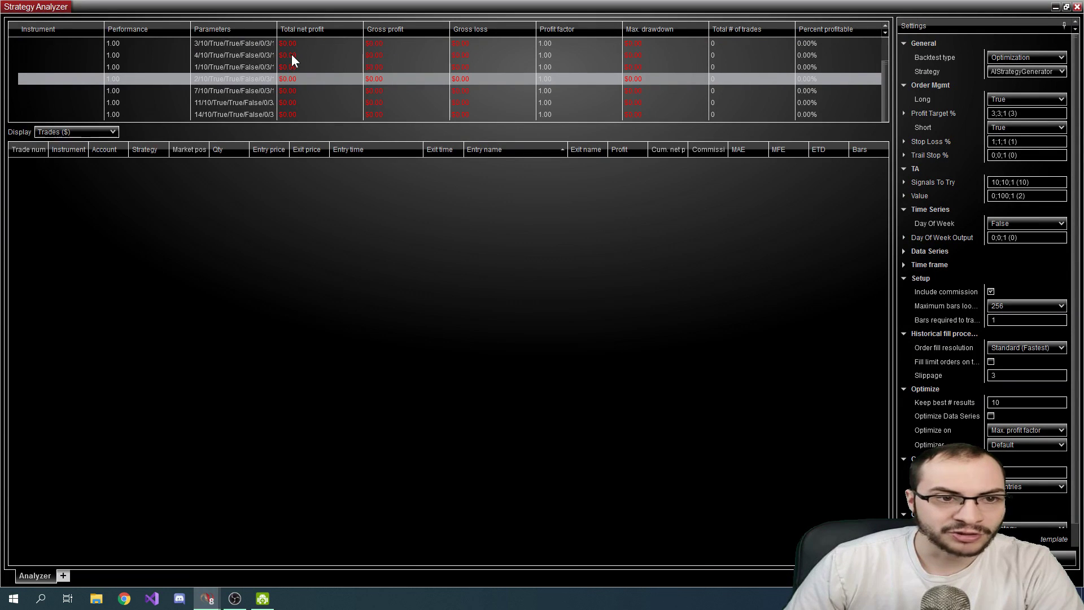